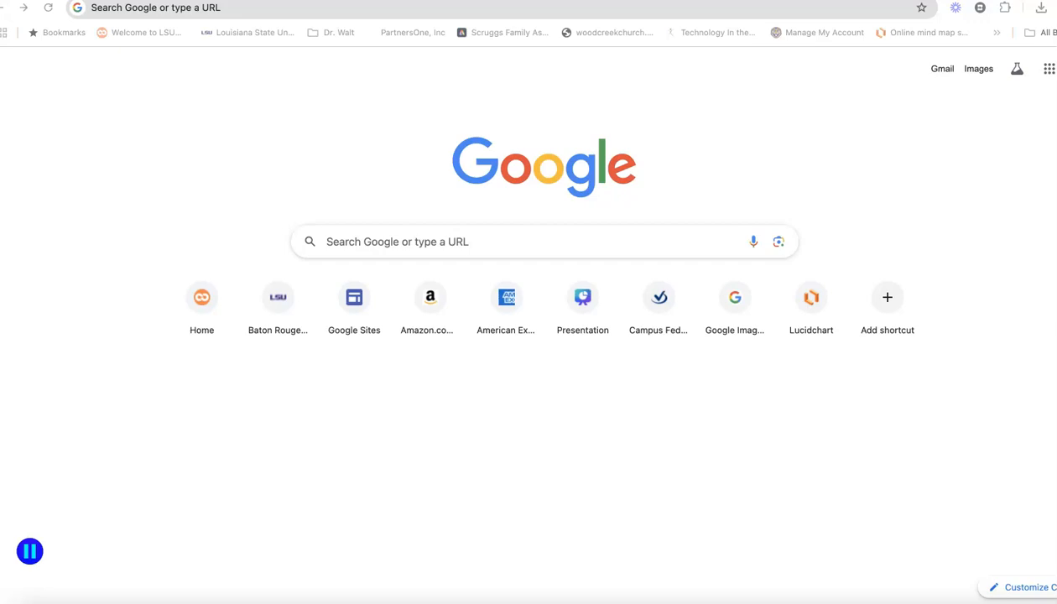
Go to blogger.google.com in the browser
left_click(152, 10)
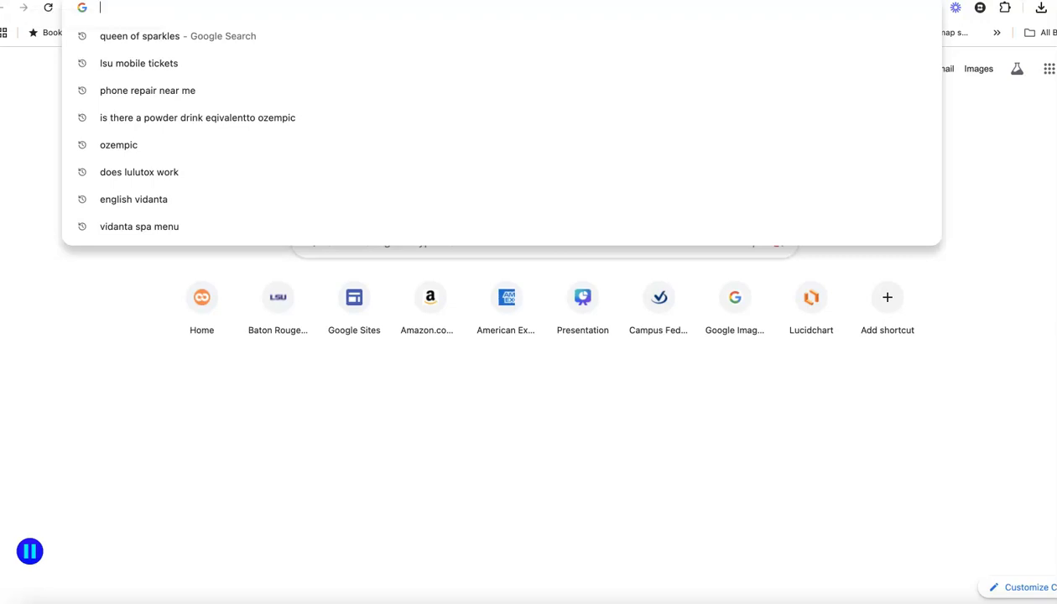
type("blogger")
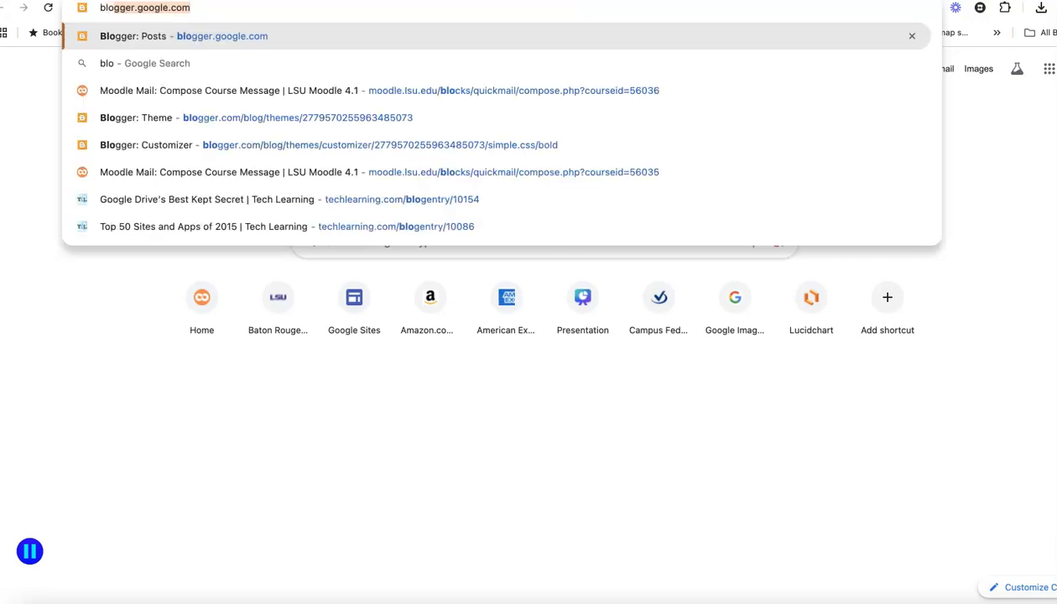
type(".g")
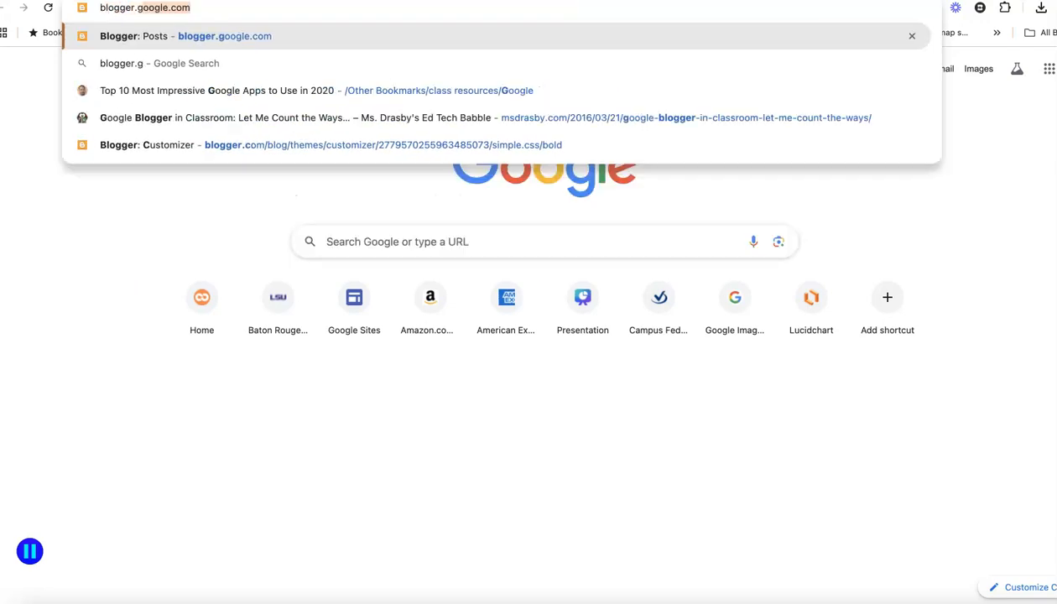
type("oogle.com")
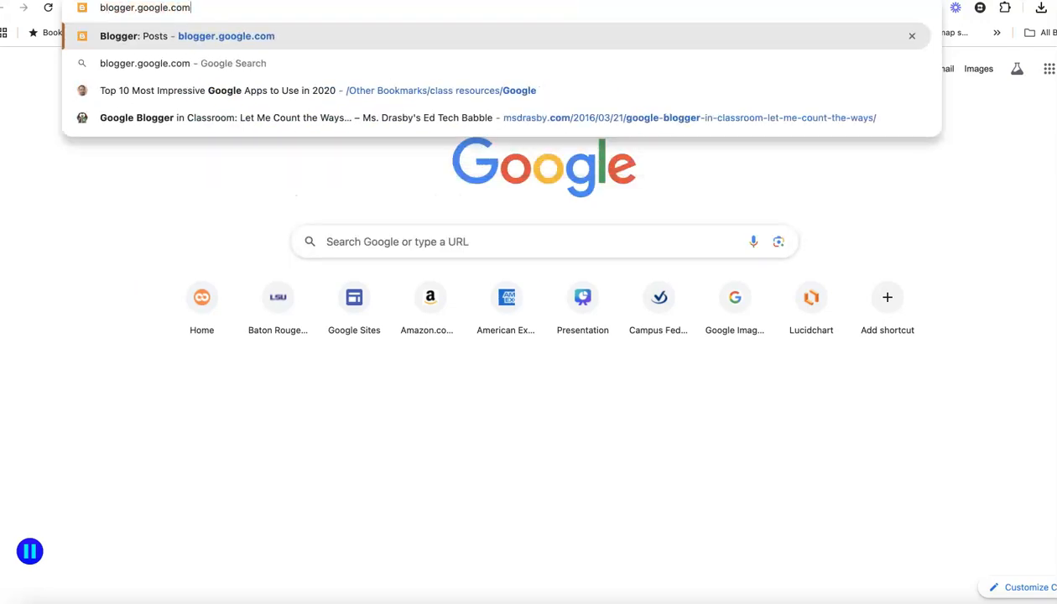
key("Return")
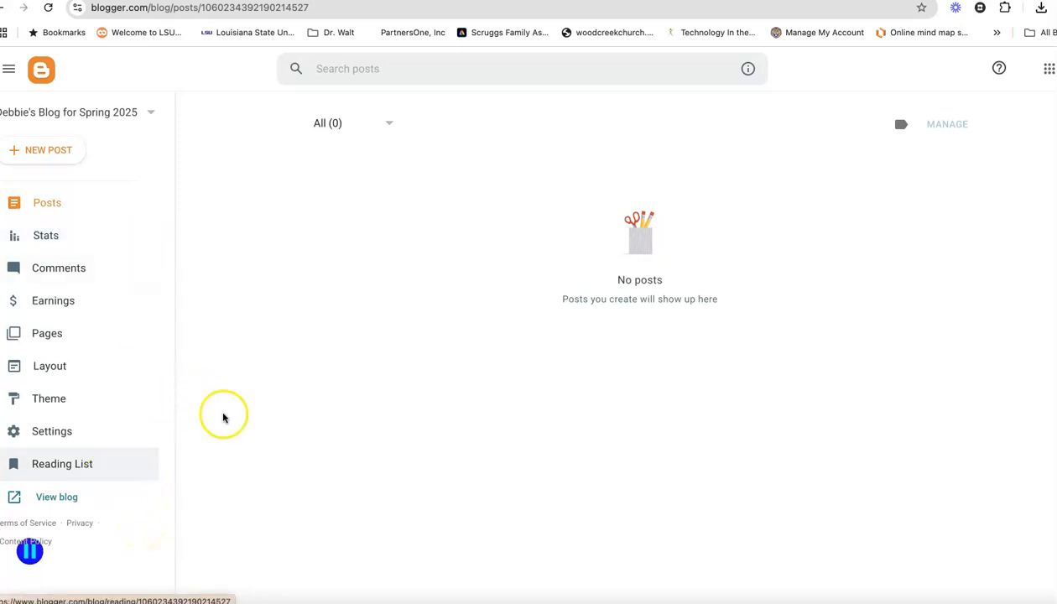
Start a new blog from the blog list, titled Spring 2025 ELRC 3500, and continue to the address page
left_click(149, 113)
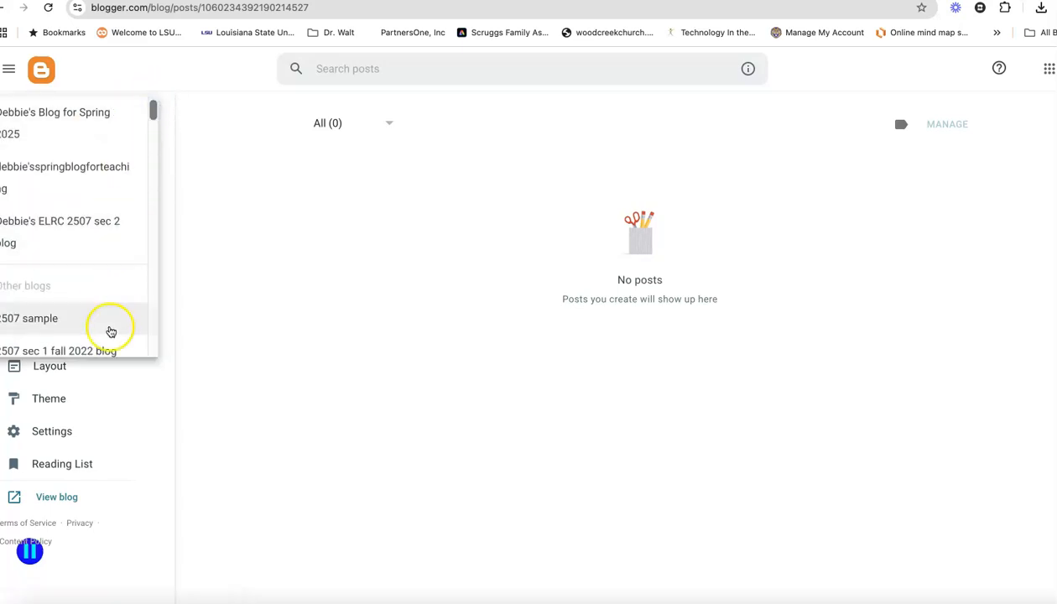
scroll(119, 261, "down", 5)
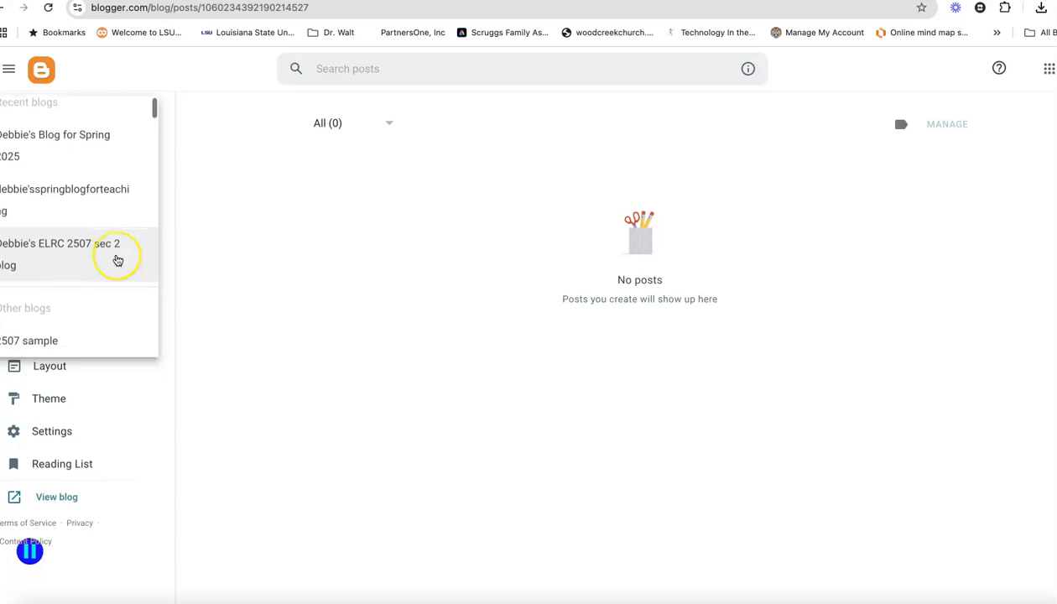
scroll(118, 260, "down", 5)
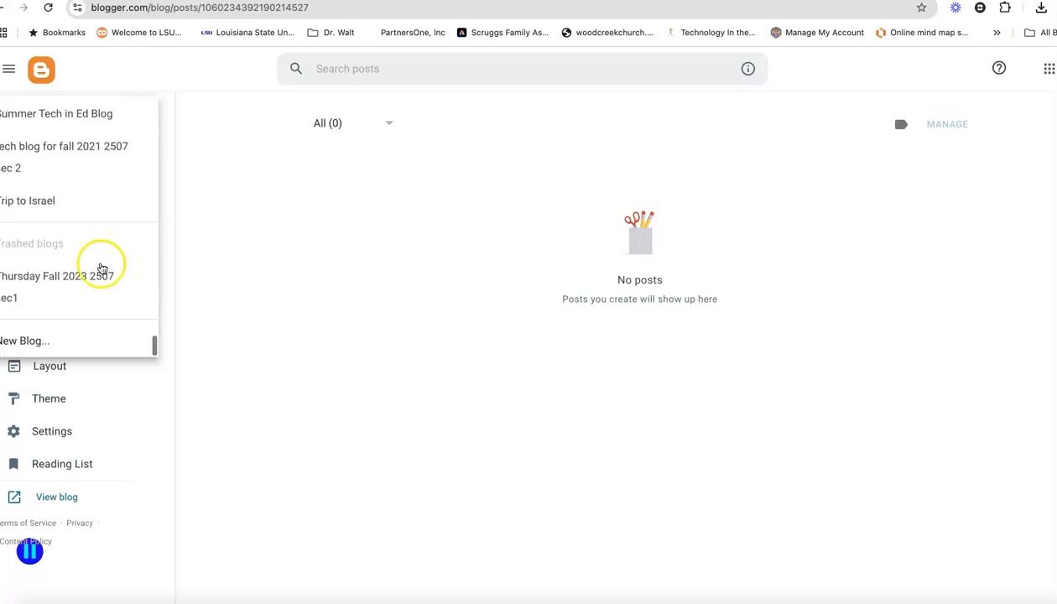
left_click(30, 344)
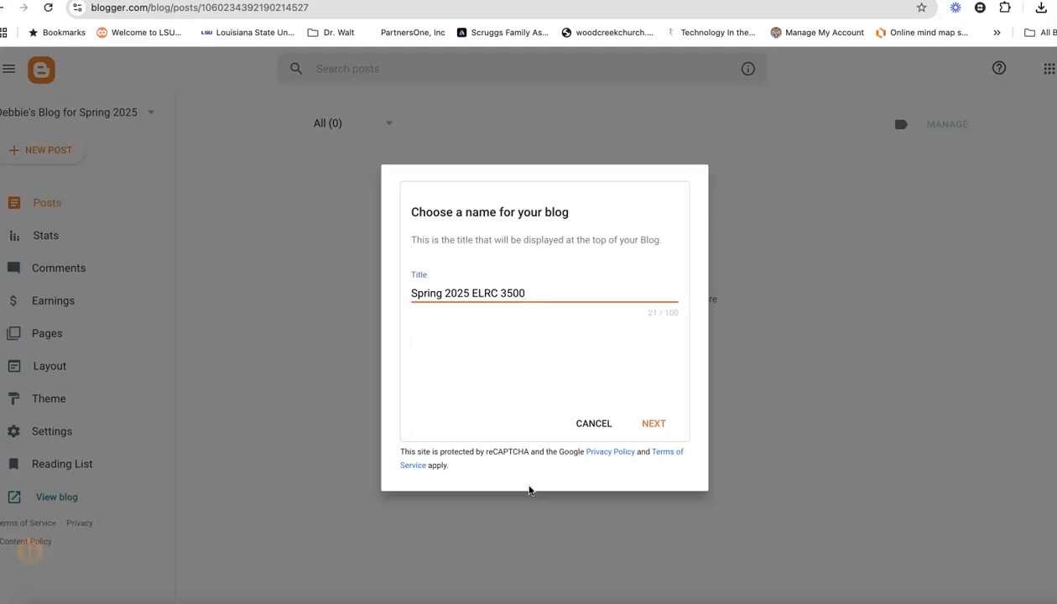
left_click(646, 428)
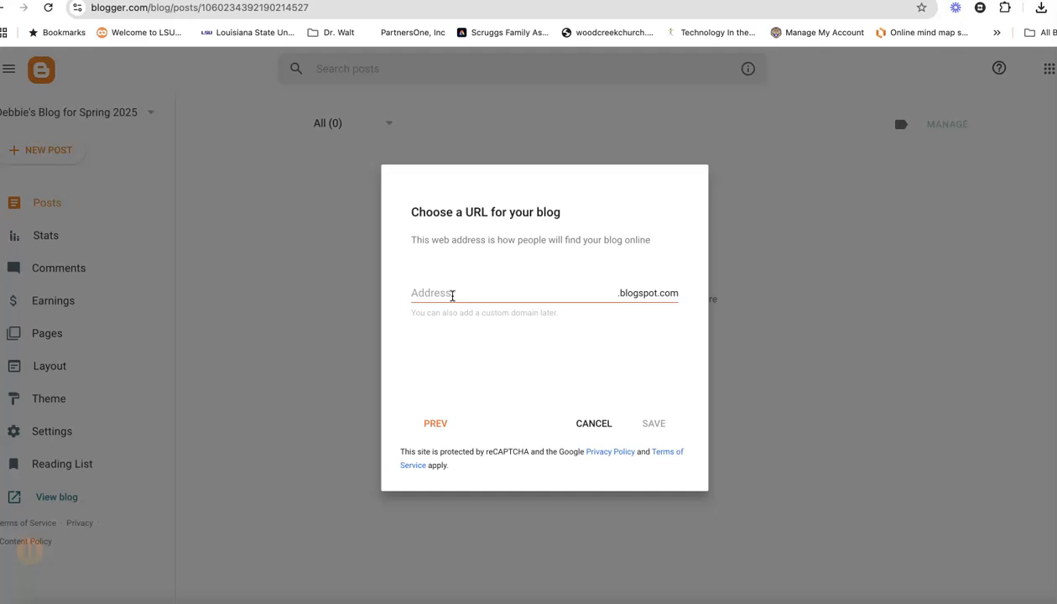
Set the blog address to the owner's first name followed by spring2025elrc3500 on blogspot.com and save the blog
left_click(452, 295)
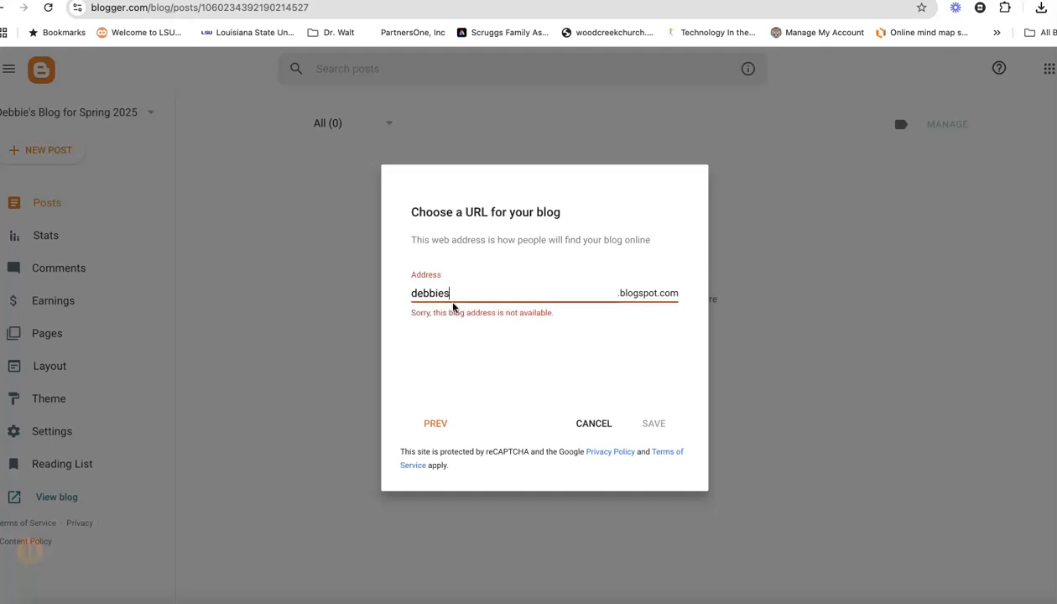
type("debbiespring2025")
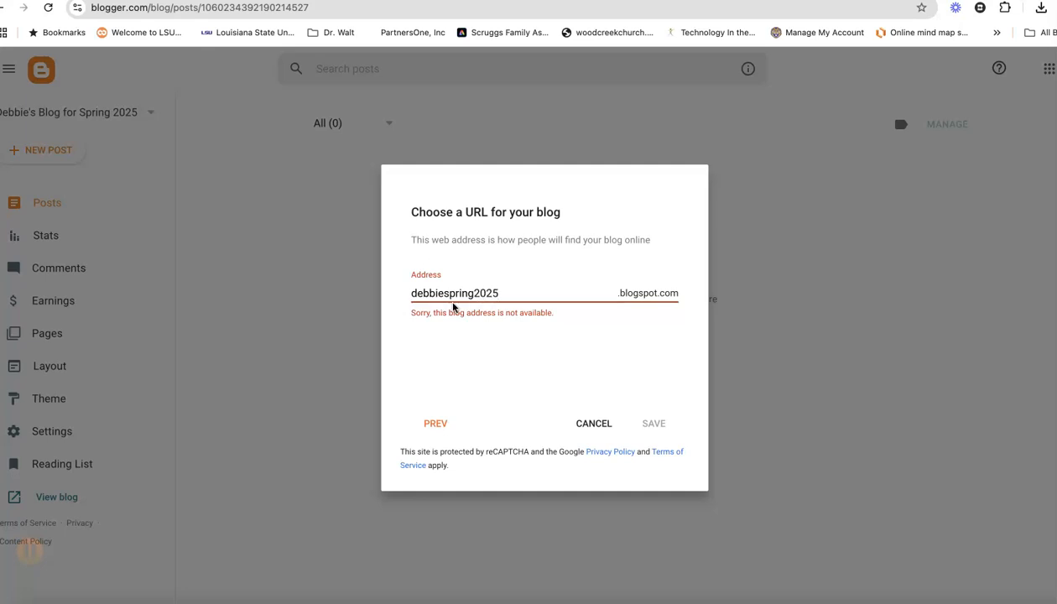
type("elrc3500")
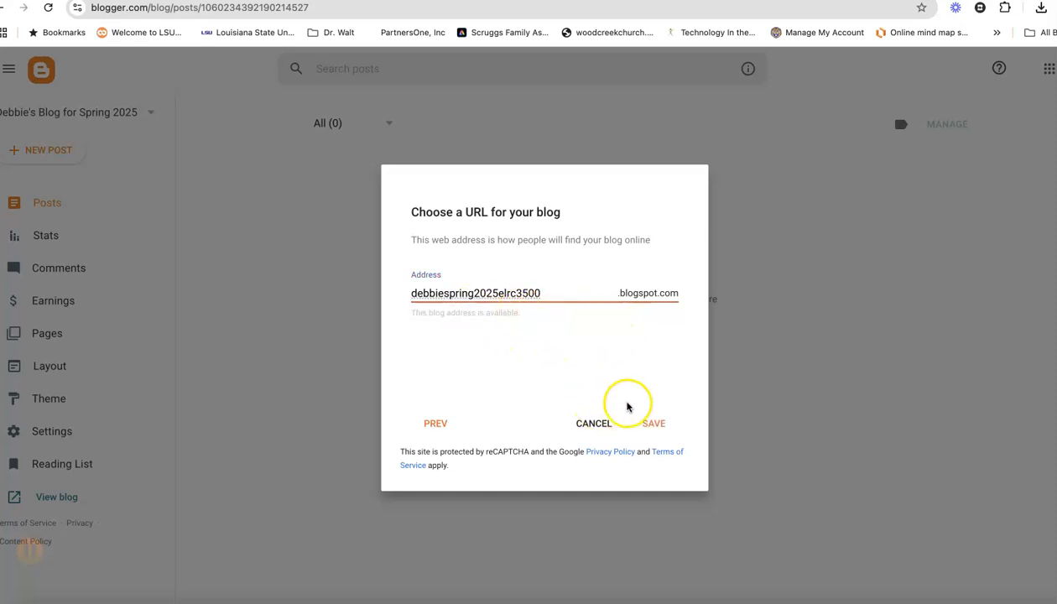
left_click(654, 425)
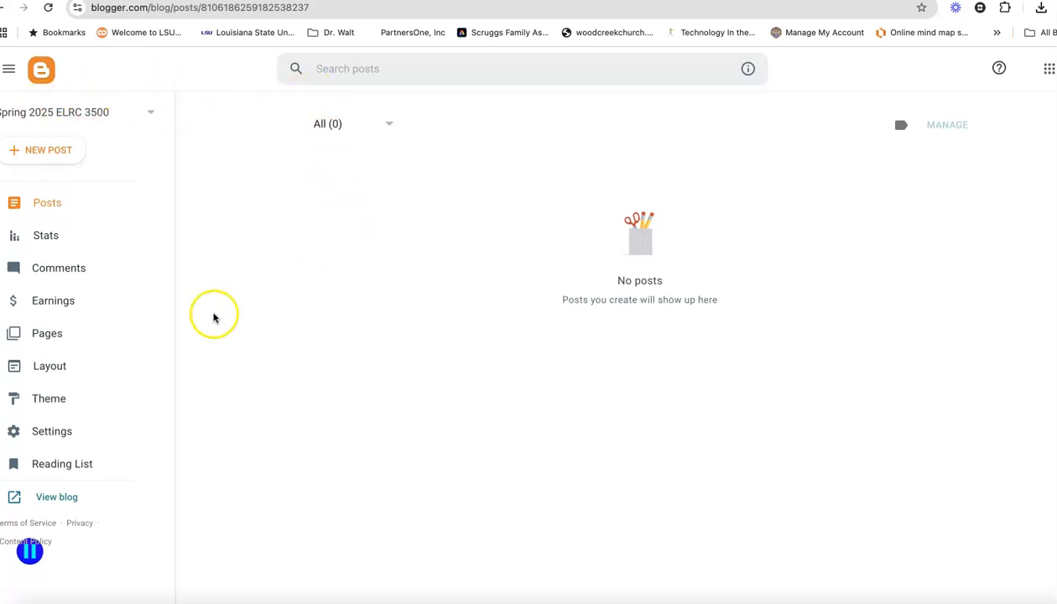
Apply the Simple Bold theme from the Simple theme group to the new blog, acknowledging the gadgets notice
left_click(75, 412)
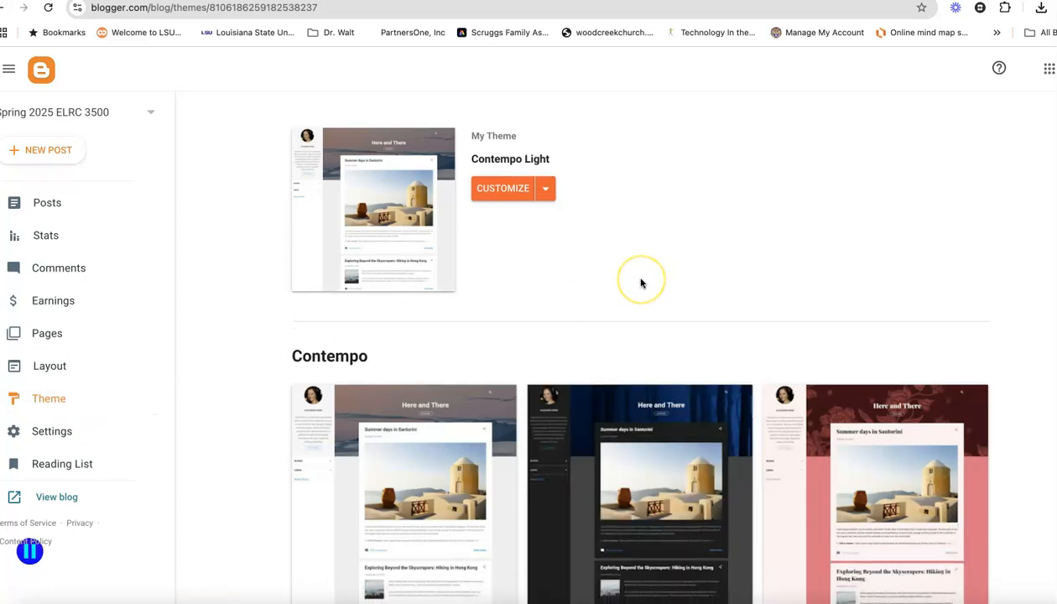
scroll(641, 283, "down", 6)
scroll(641, 282, "down", 10)
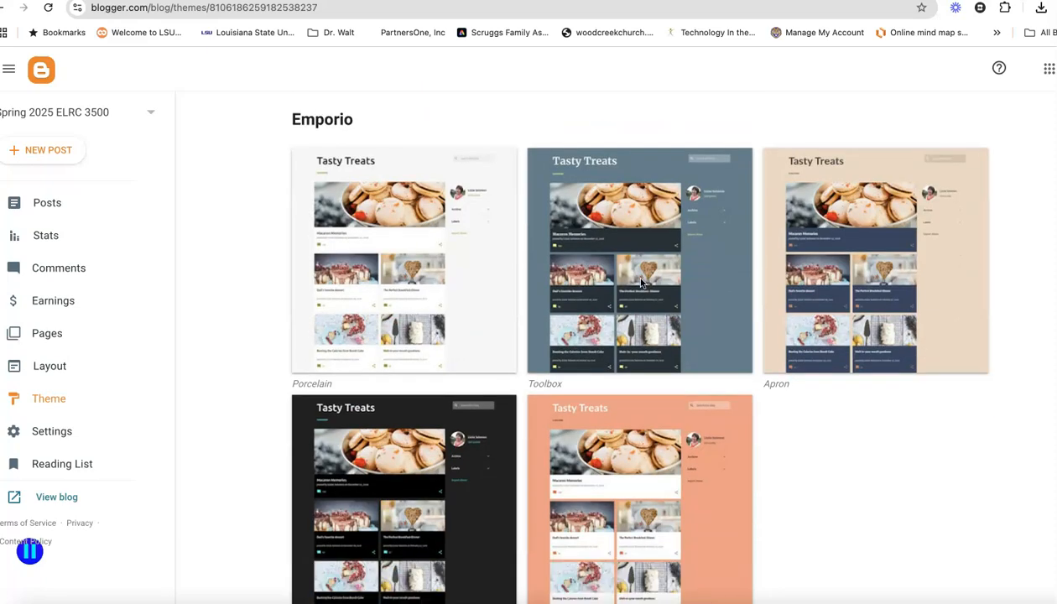
scroll(641, 283, "down", 10)
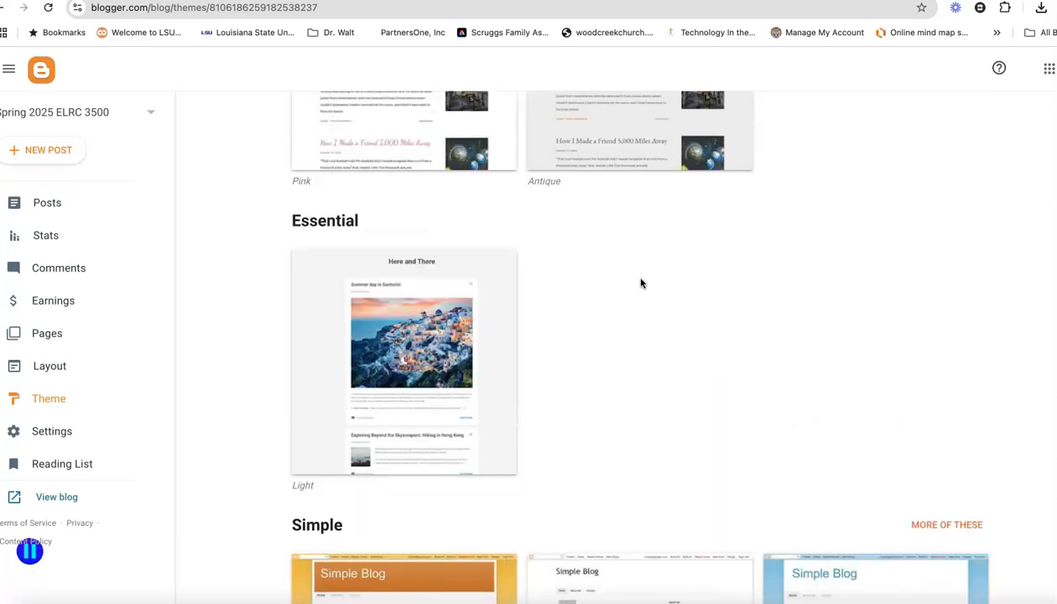
scroll(641, 283, "down", 3)
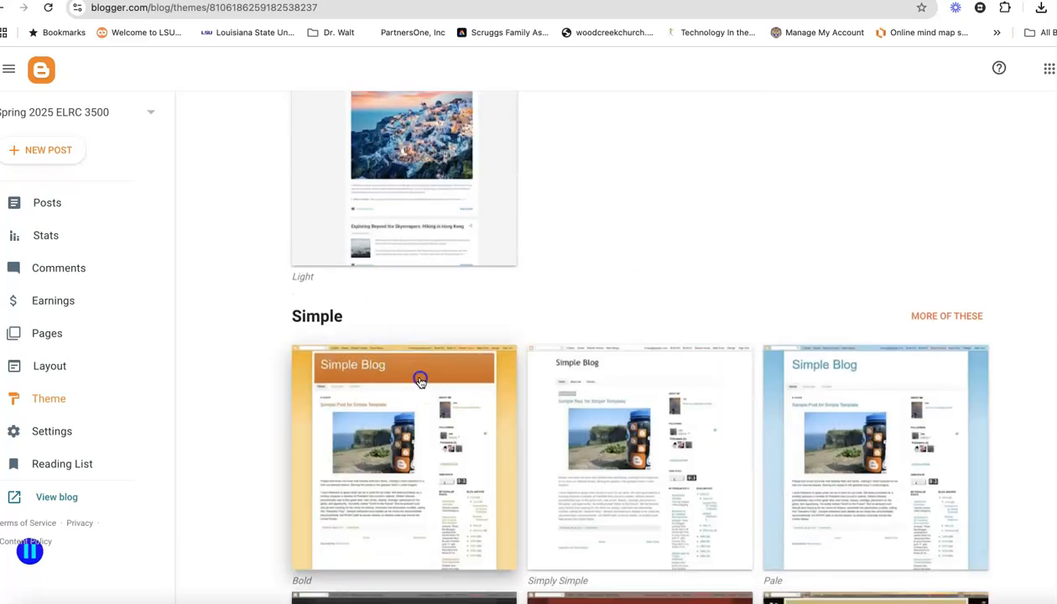
left_click(420, 381)
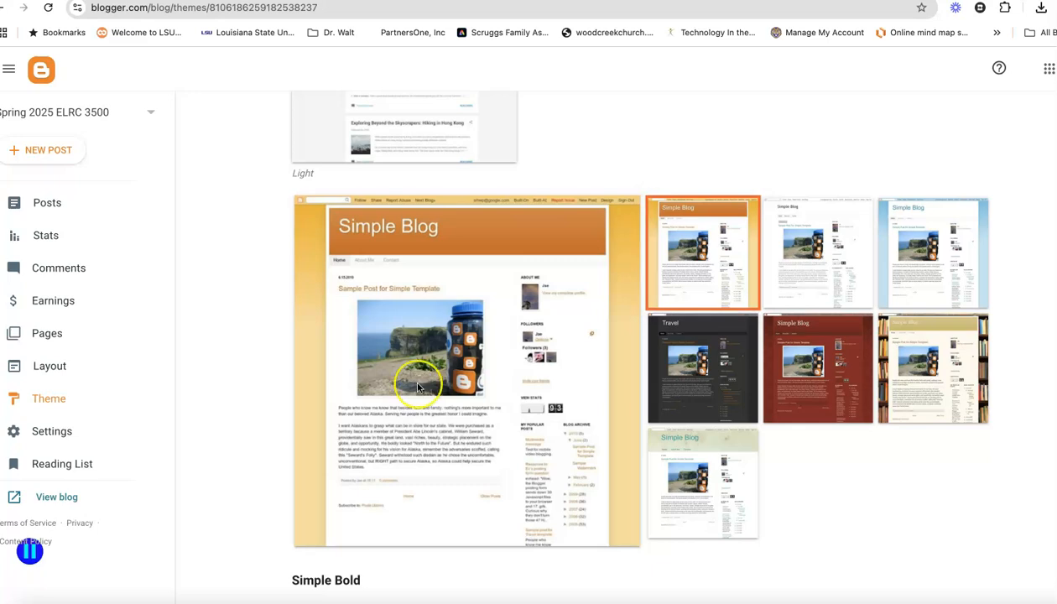
scroll(638, 435, "down", 3)
left_click(456, 385)
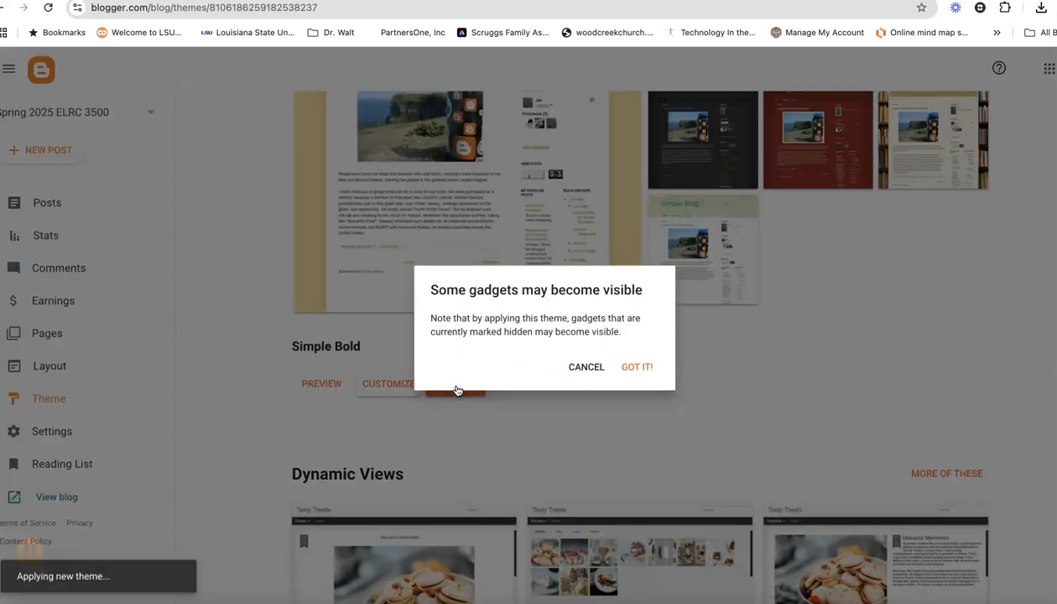
left_click(637, 367)
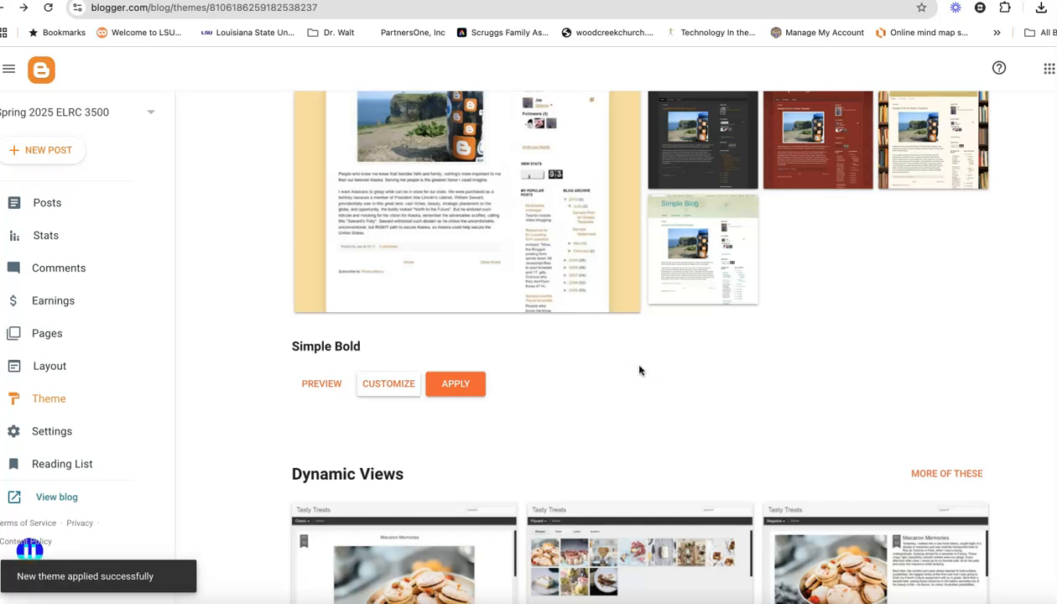
Customize the theme's background image, choosing the bookshelf picture from The Arts category
left_click(390, 386)
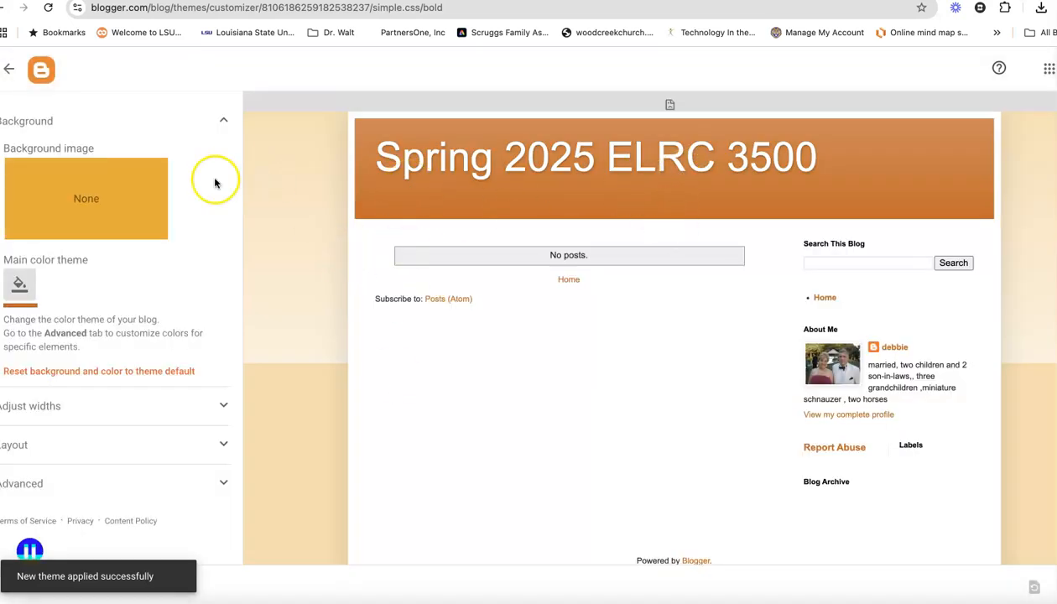
left_click(87, 206)
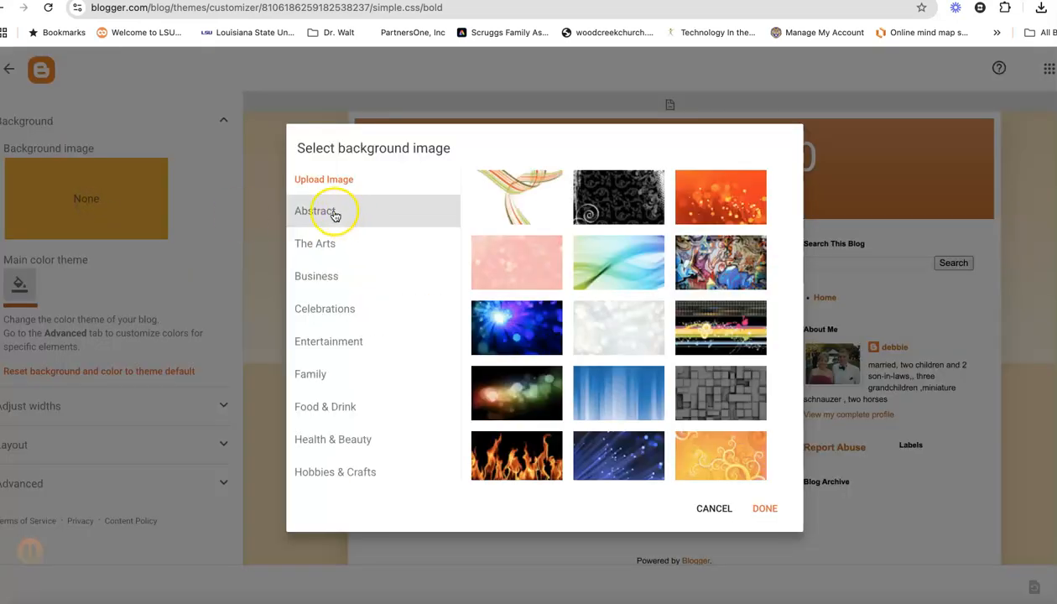
scroll(430, 401, "down", 1)
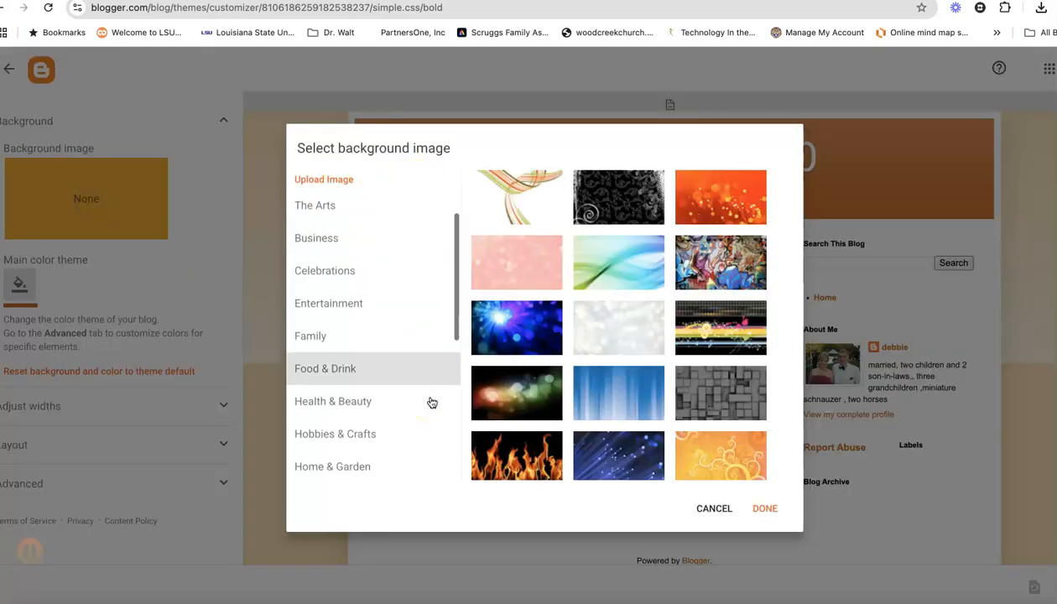
scroll(647, 377, "down", 3)
scroll(653, 382, "down", 5)
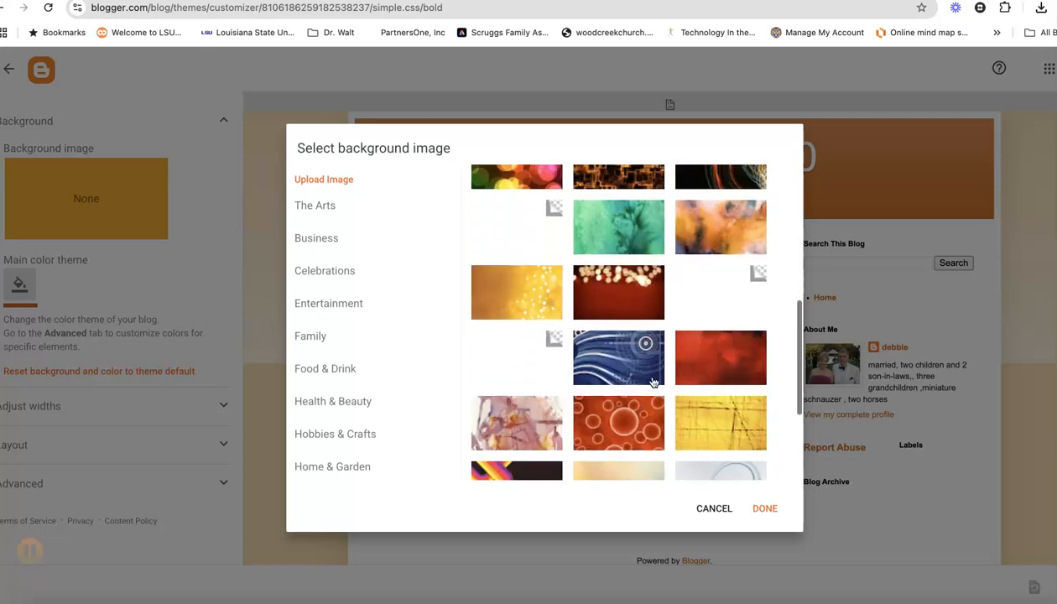
left_click(344, 372)
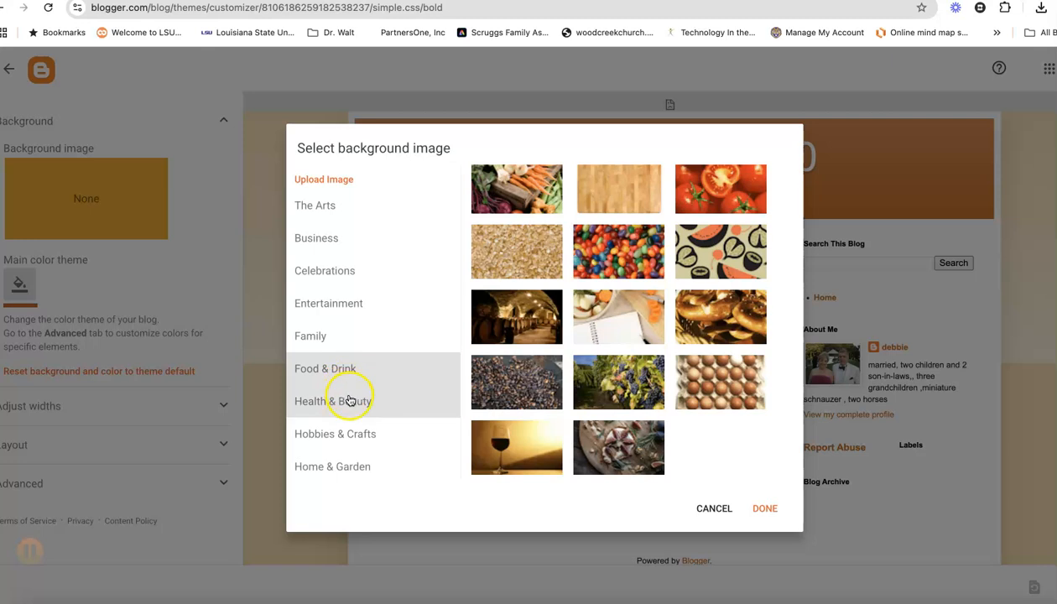
left_click(351, 404)
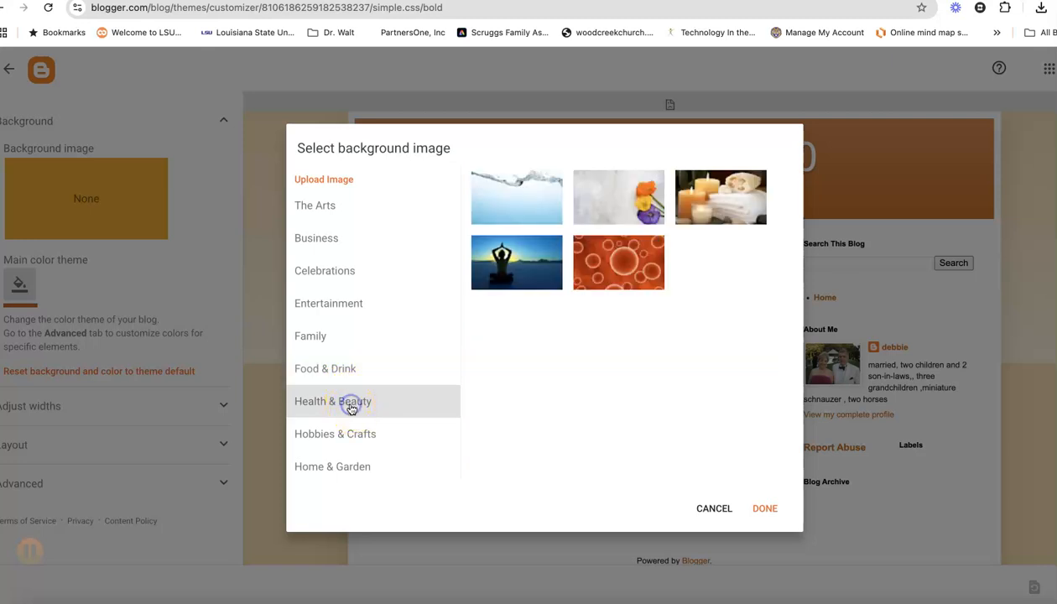
left_click(316, 304)
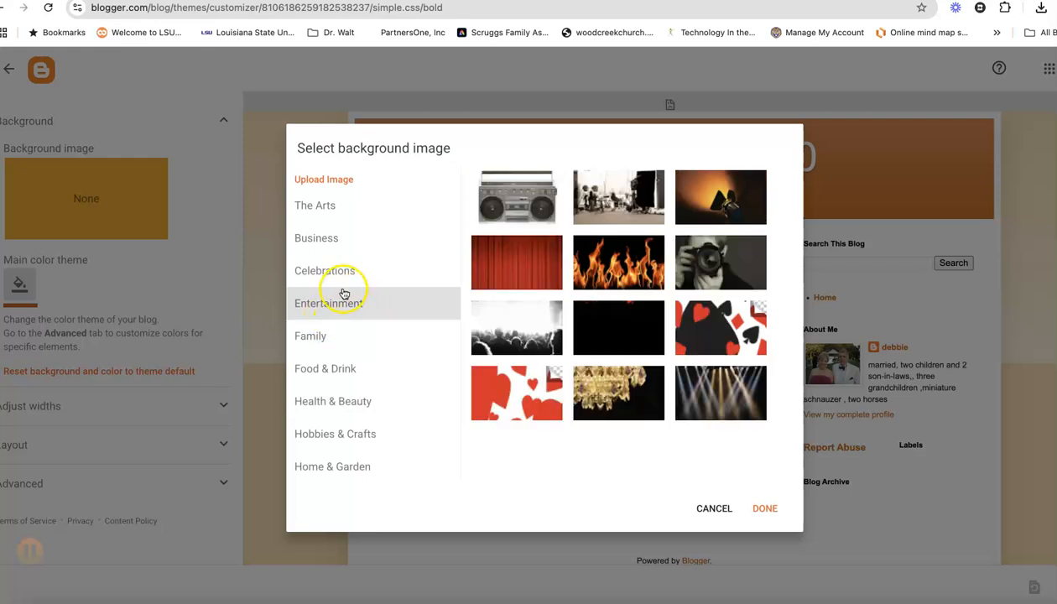
left_click(333, 275)
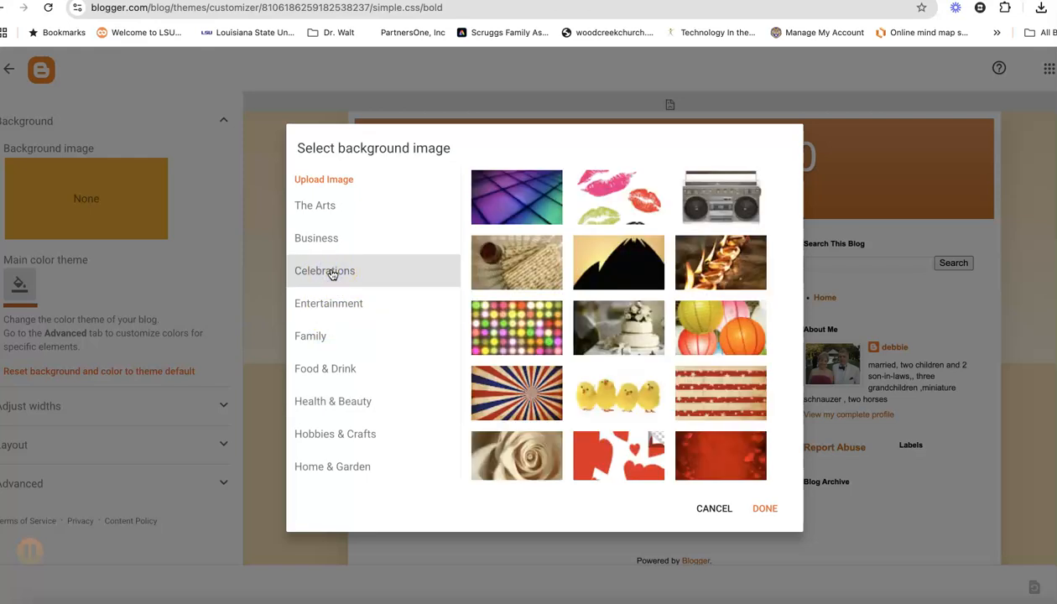
left_click(333, 207)
left_click(698, 196)
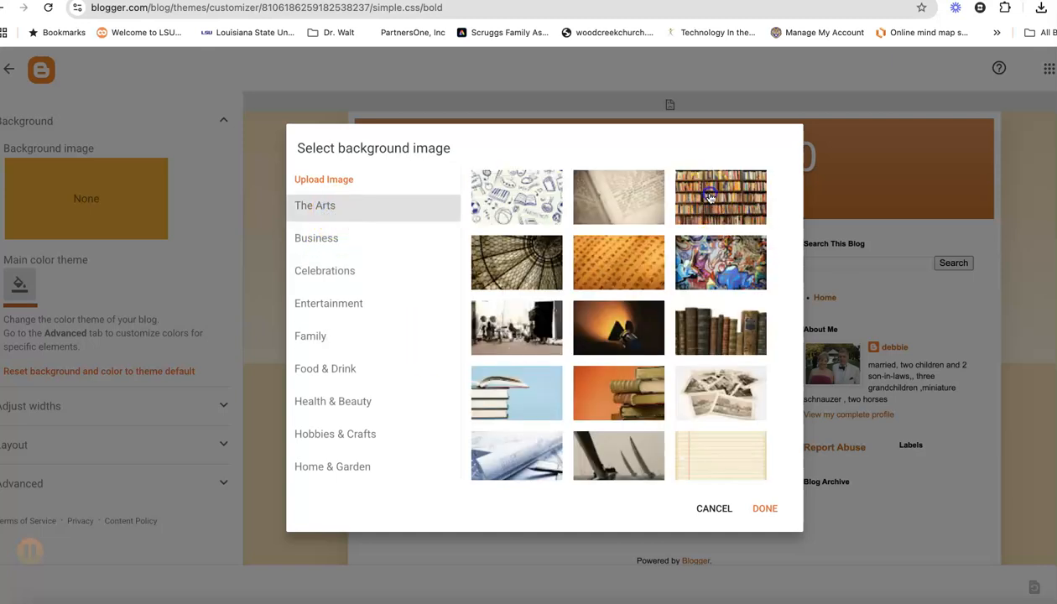
left_click(764, 509)
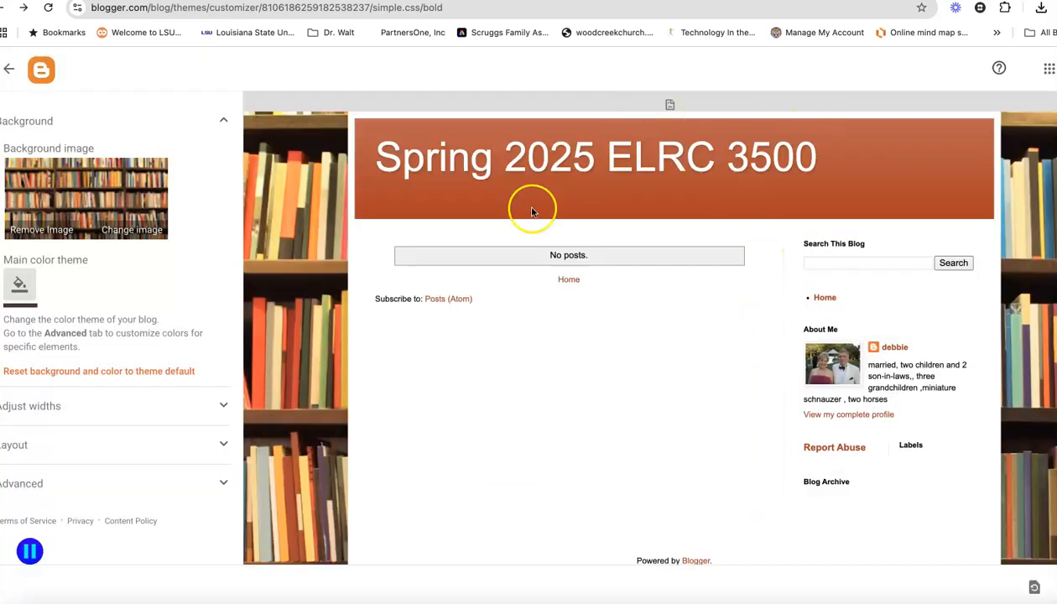
Set the main color theme to purple #6511cc and save the theme changes
left_click(20, 285)
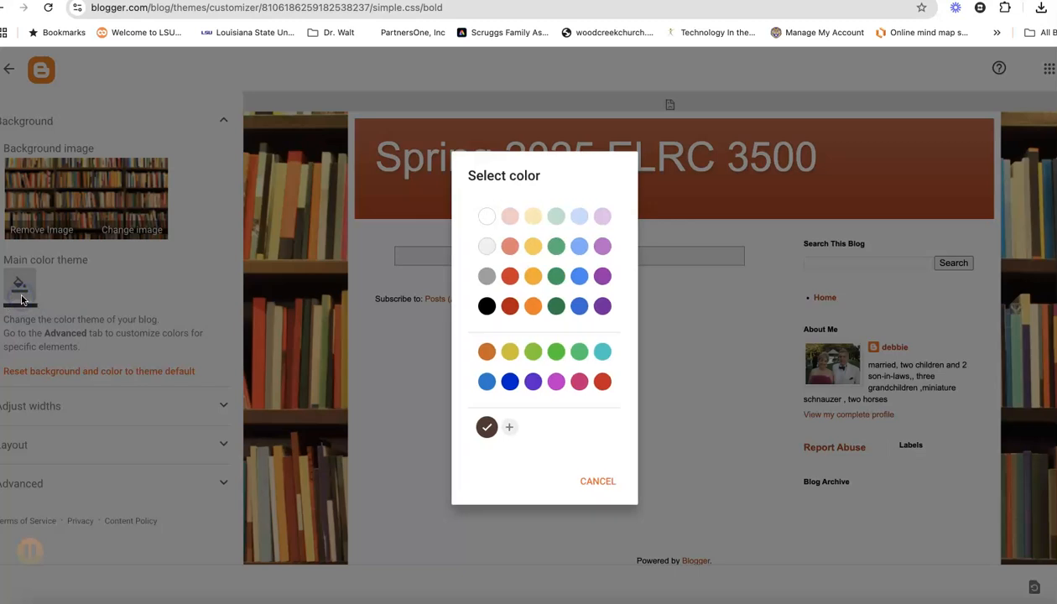
left_click(531, 384)
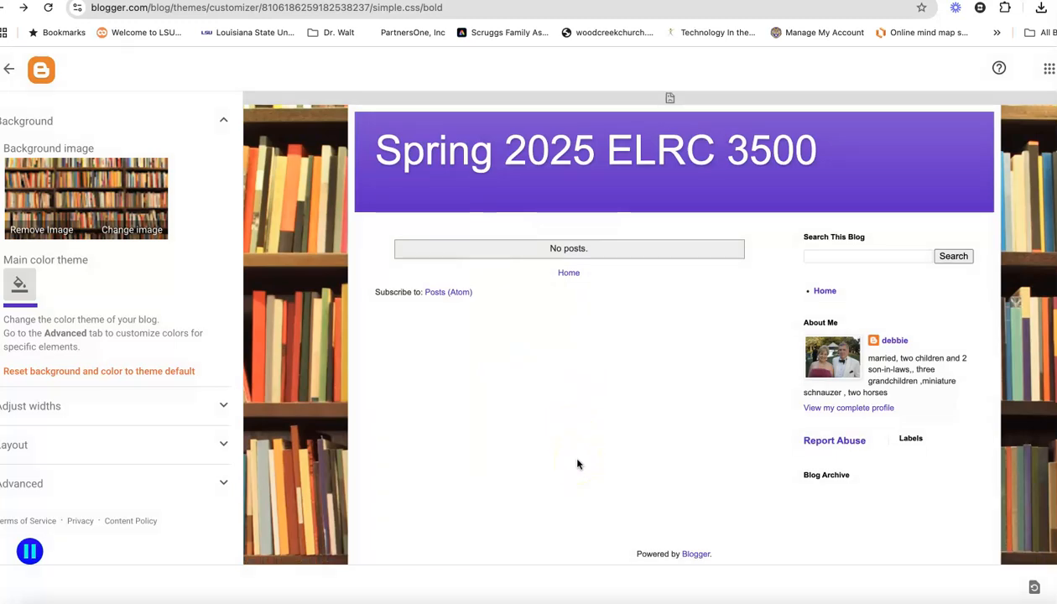
scroll(578, 464, "down", 1)
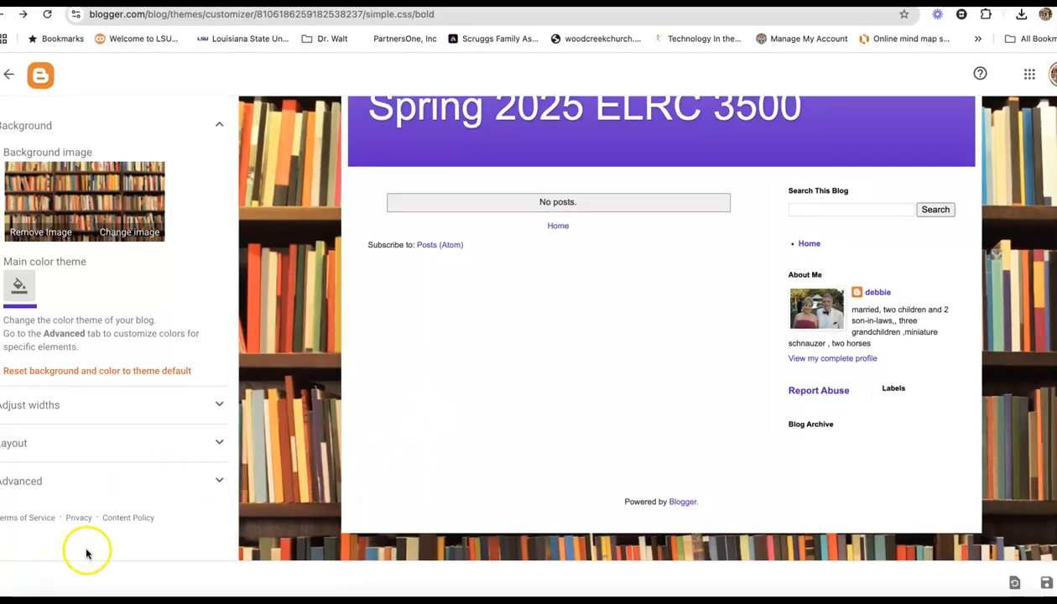
left_click(1046, 583)
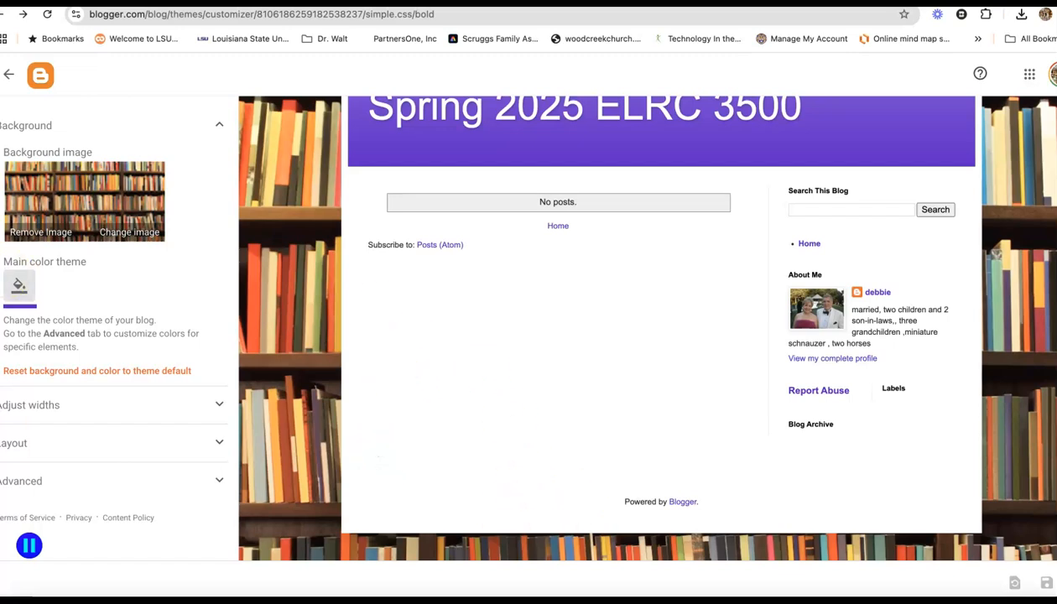
Open the blog layout and add a Wikipedia gadget to the sidebar-right-1 section
left_click(9, 74)
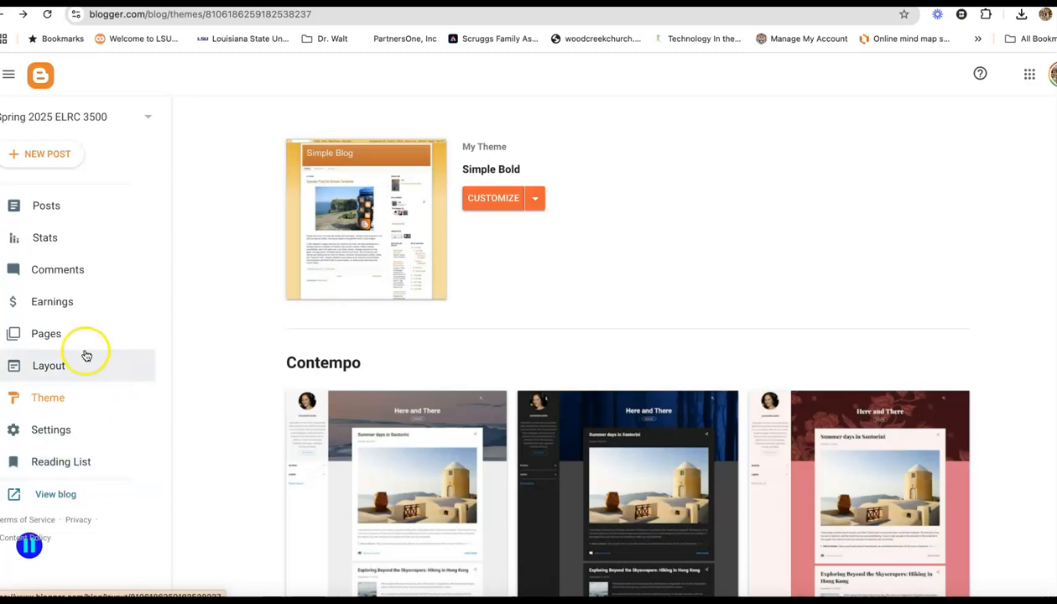
left_click(56, 372)
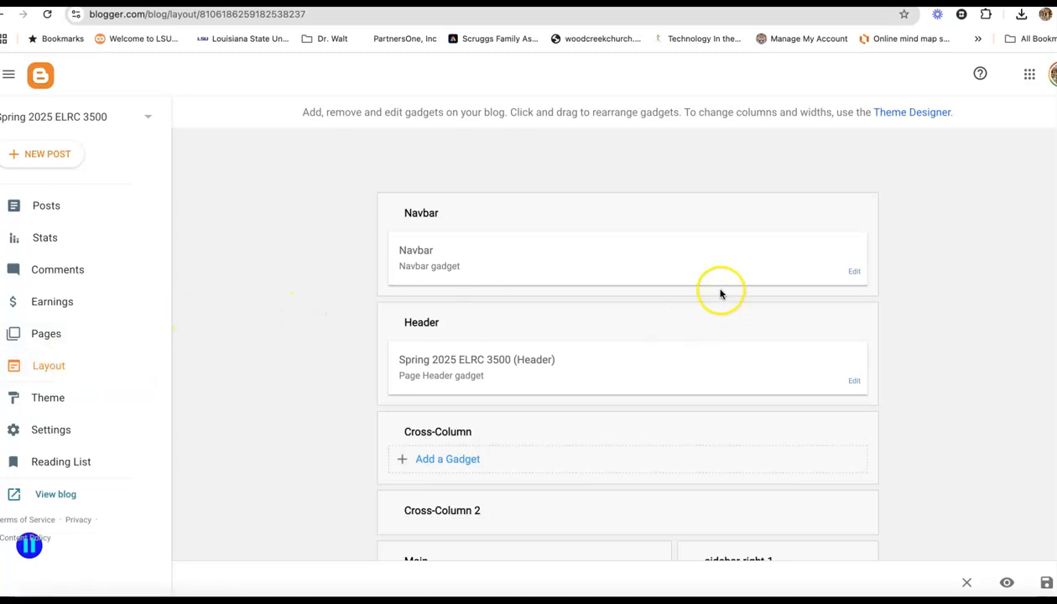
scroll(722, 295, "down", 1)
scroll(719, 293, "down", 2)
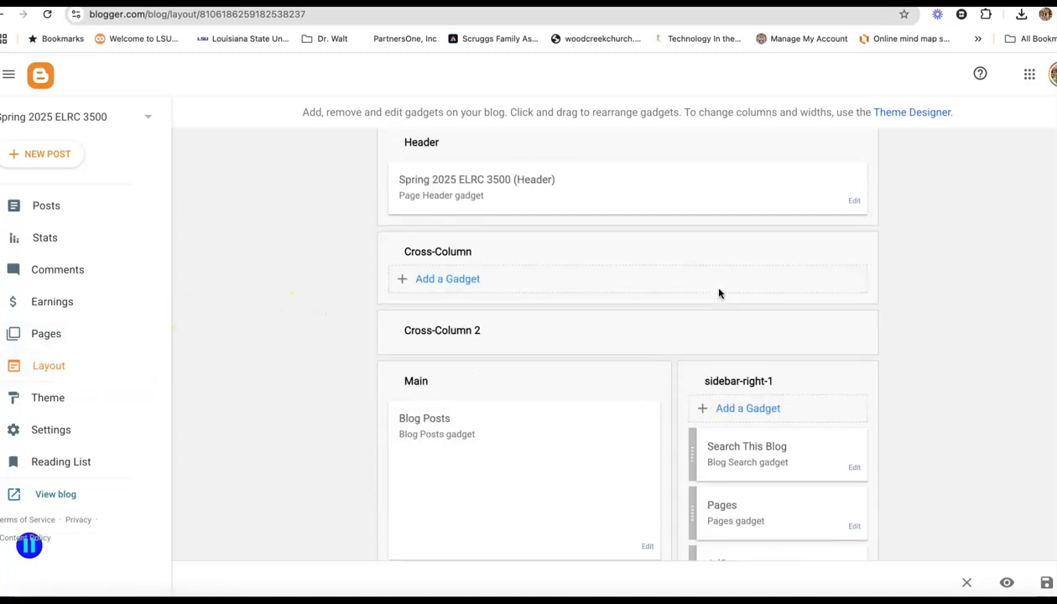
scroll(720, 293, "down", 1)
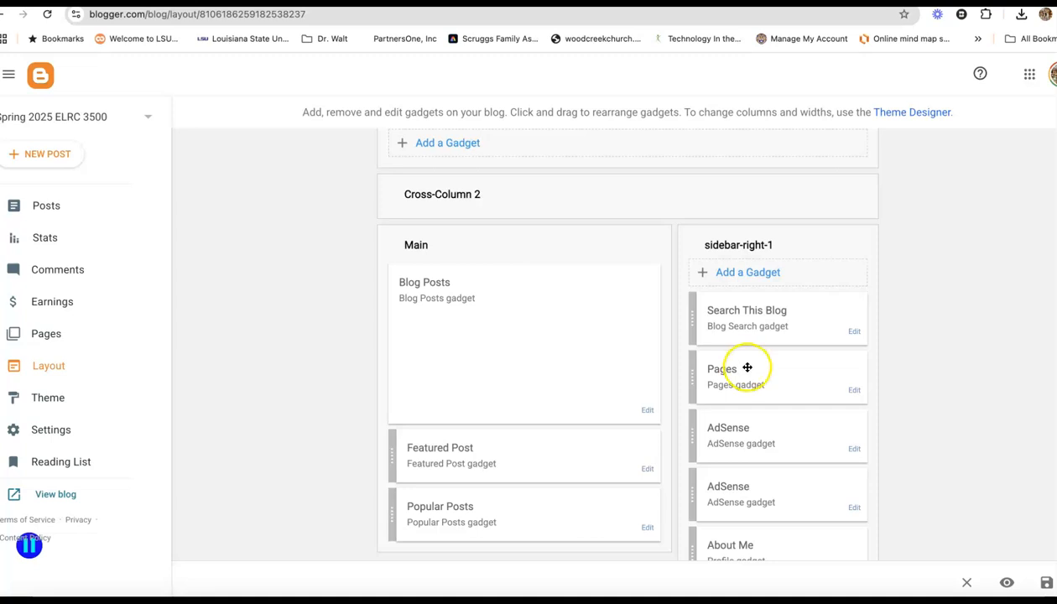
left_click(744, 273)
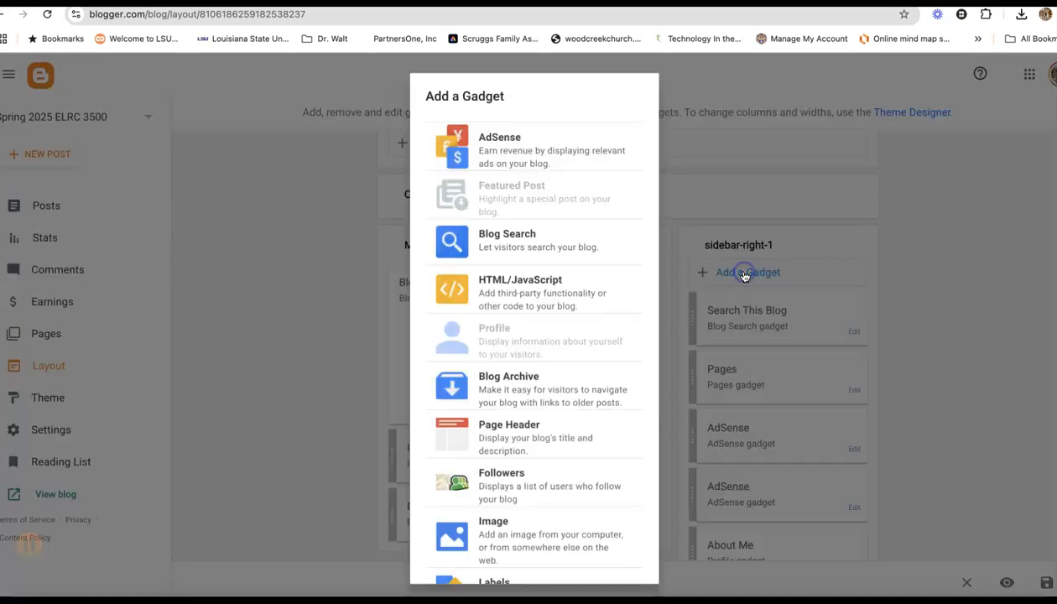
scroll(588, 395, "down", 7)
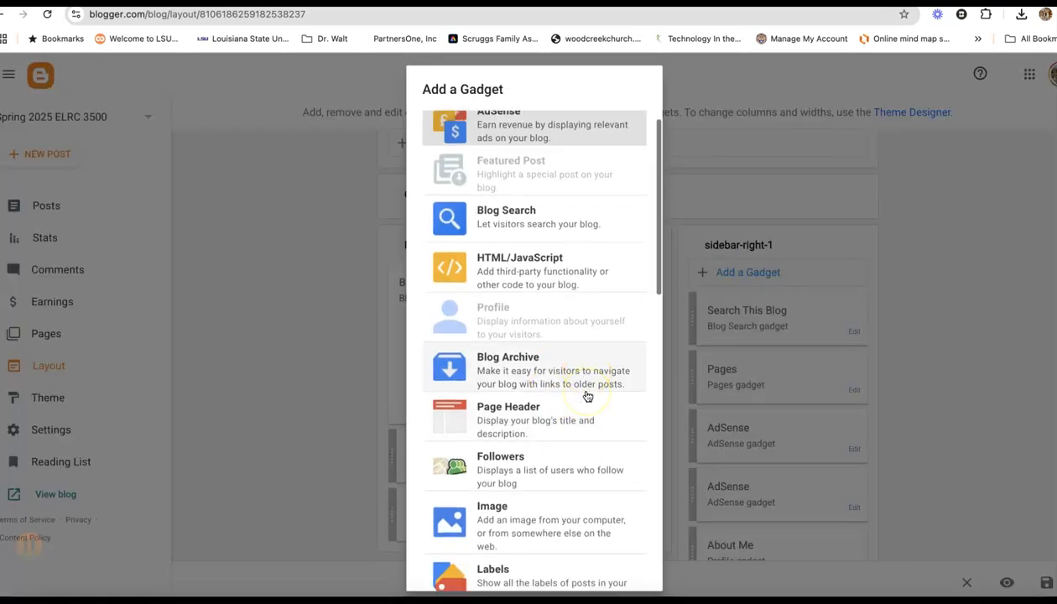
scroll(588, 395, "down", 3)
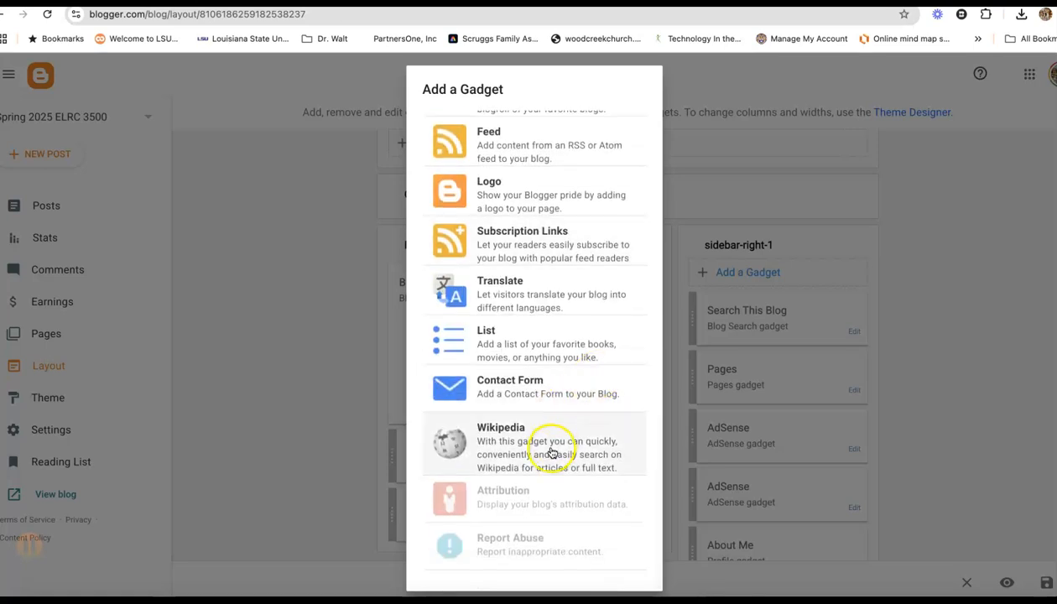
left_click(547, 444)
left_click(634, 393)
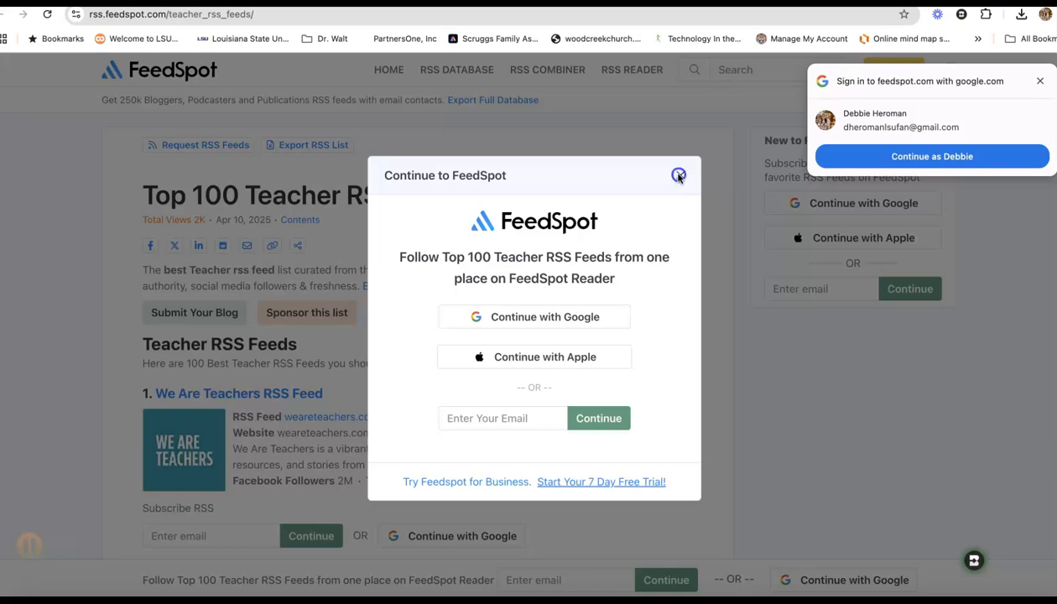
Copy the We Are Teachers feed address weareteachers.com/feed from the FeedSpot Top 100 Teacher RSS Feeds page
left_click(678, 176)
scroll(631, 204, "down", 1)
scroll(631, 204, "up", 1)
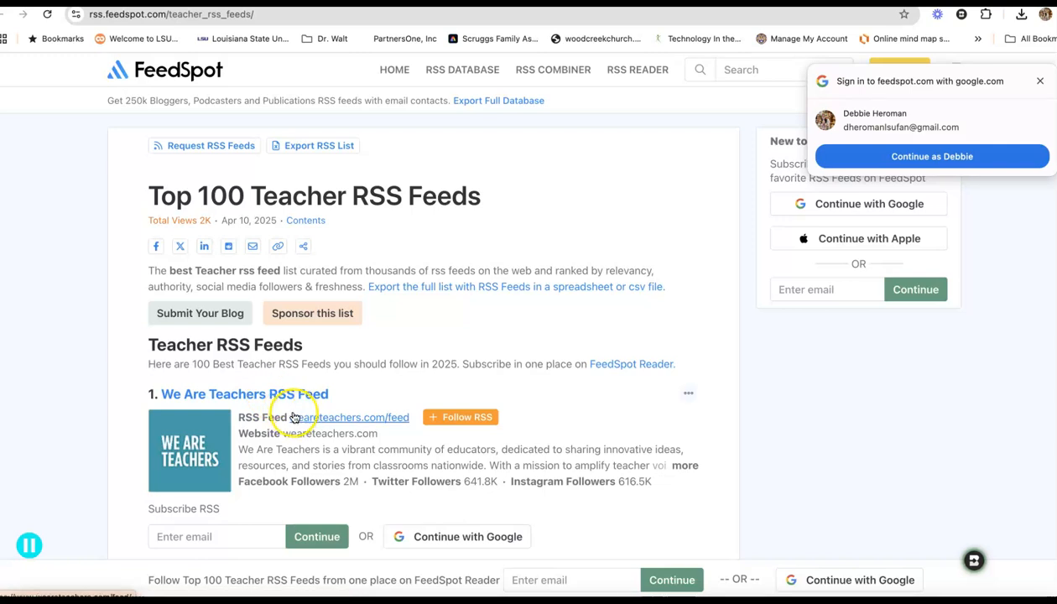
left_click(412, 419)
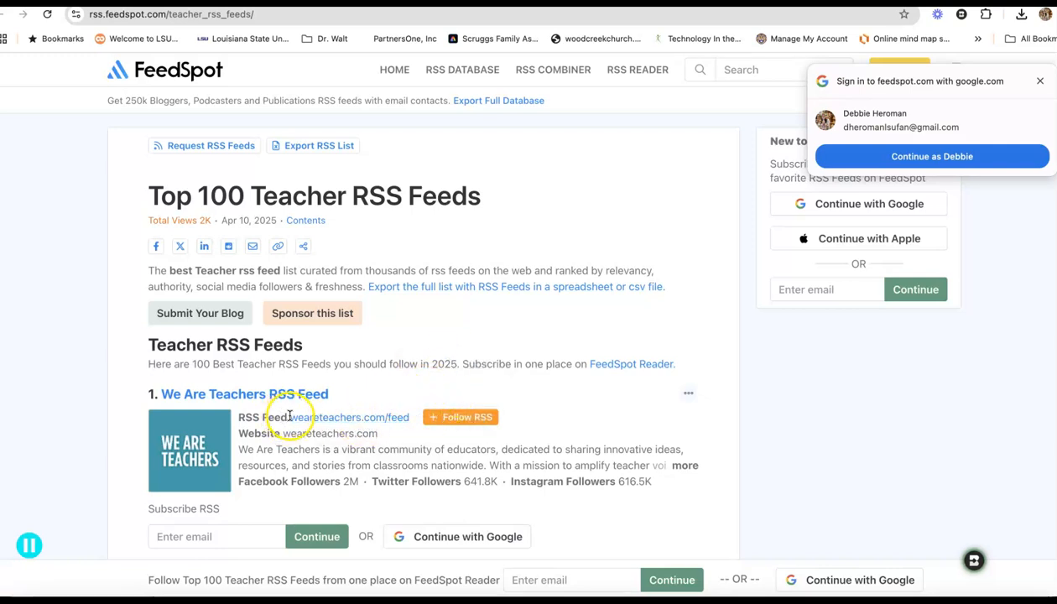
left_click_drag(288, 417, 413, 419)
key("super+c")
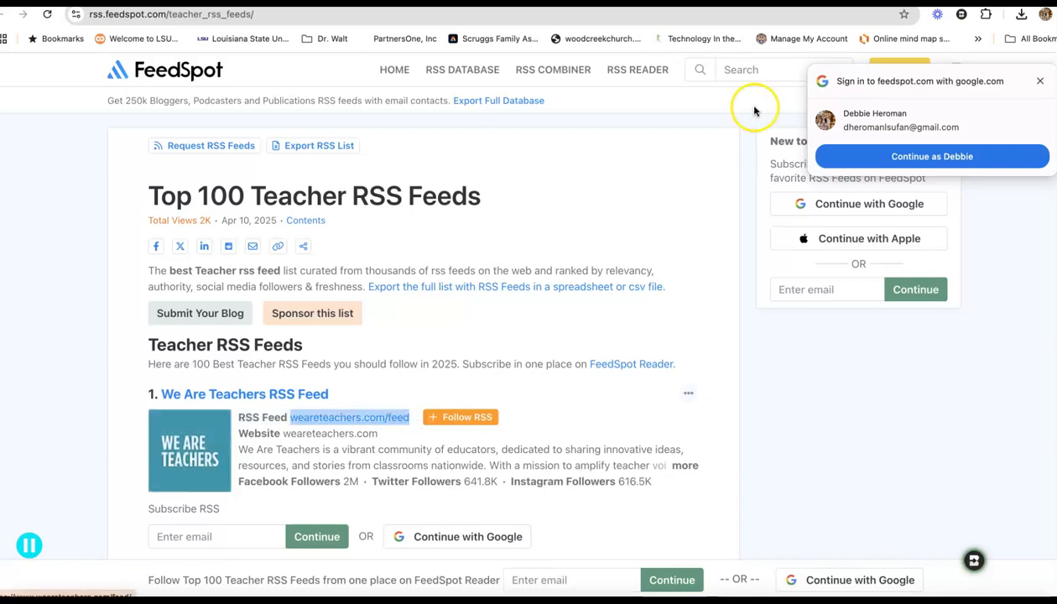
key("ctrl+shift+Tab")
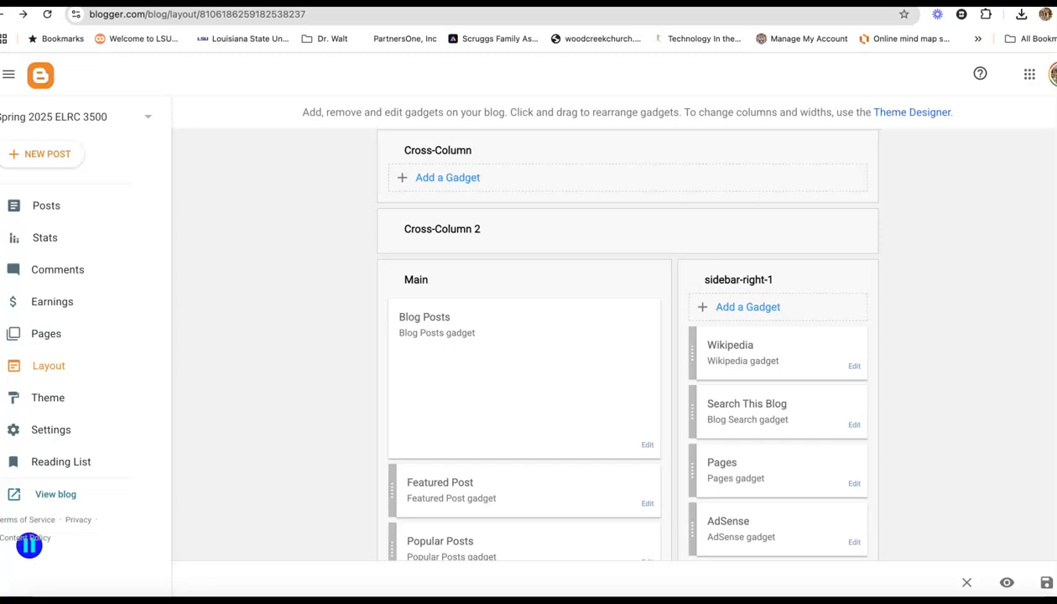
Add a Feed gadget to the sidebar using the pasted weareteachers.com/feed URL, then save the layout
left_click(743, 310)
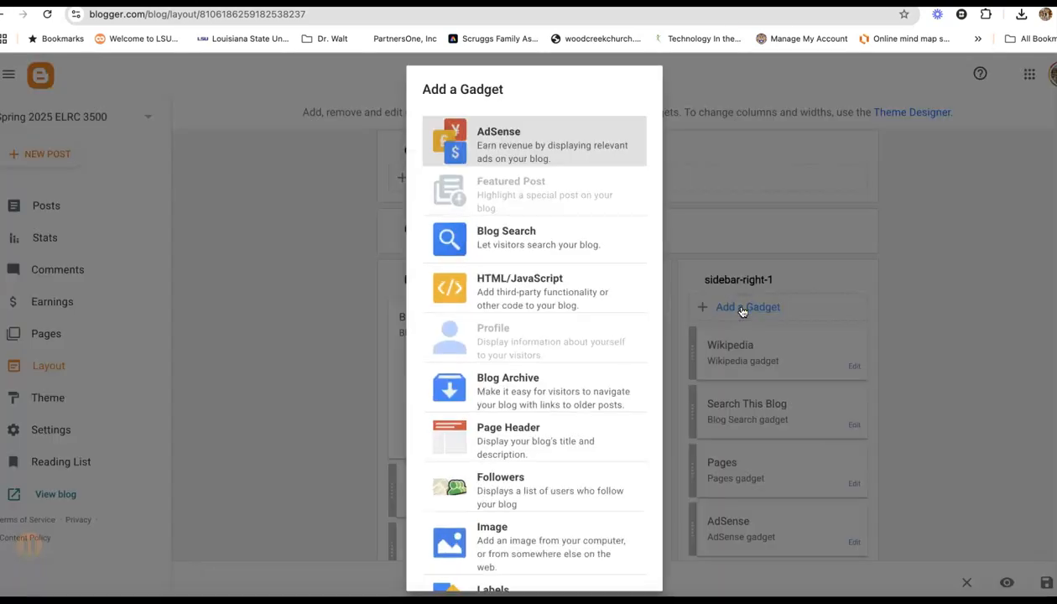
scroll(560, 442, "down", 5)
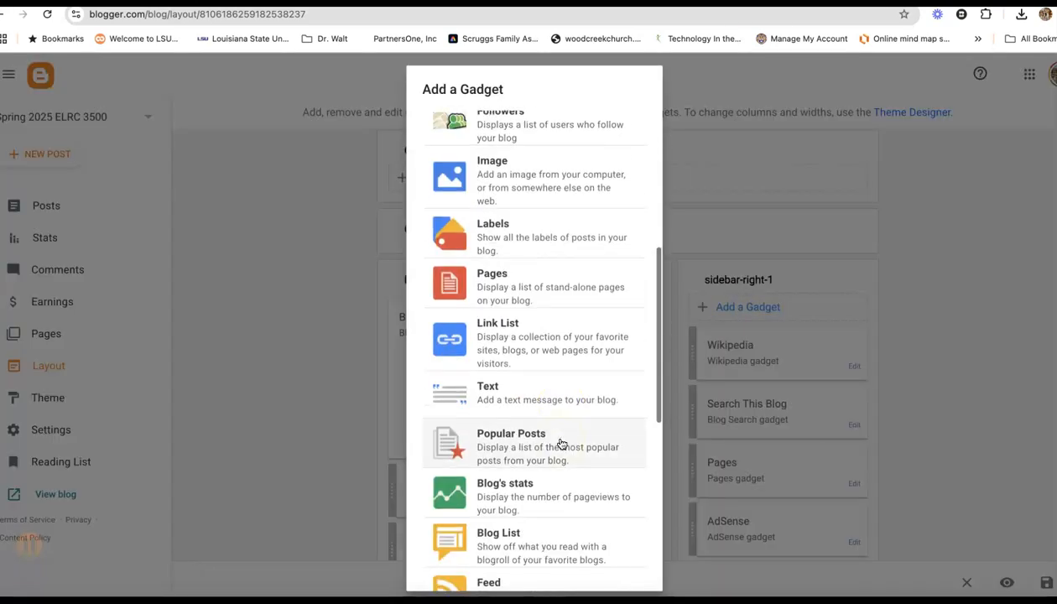
scroll(561, 442, "down", 2)
left_click(548, 433)
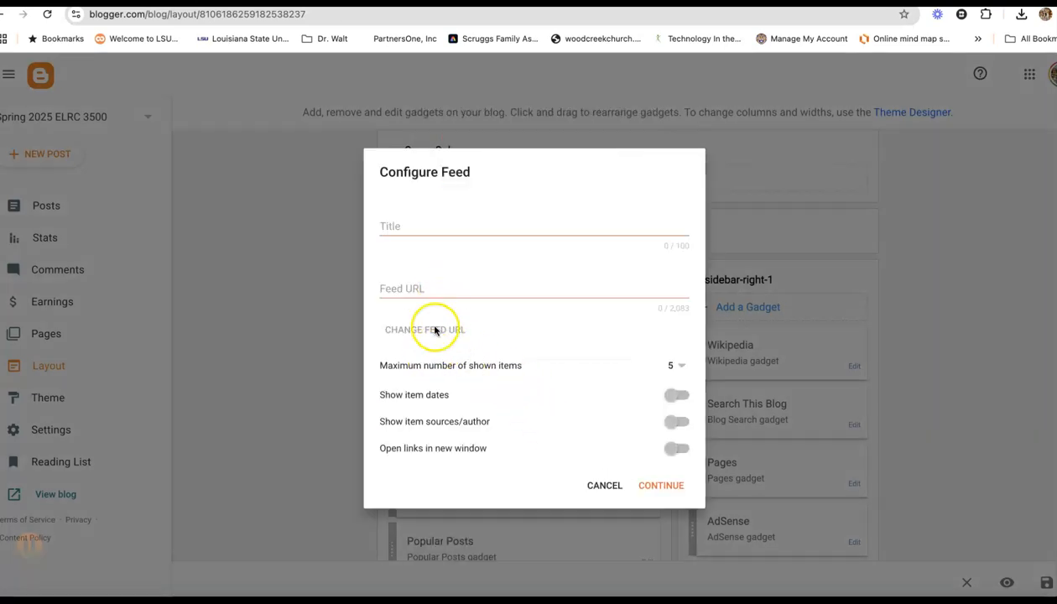
left_click(426, 285)
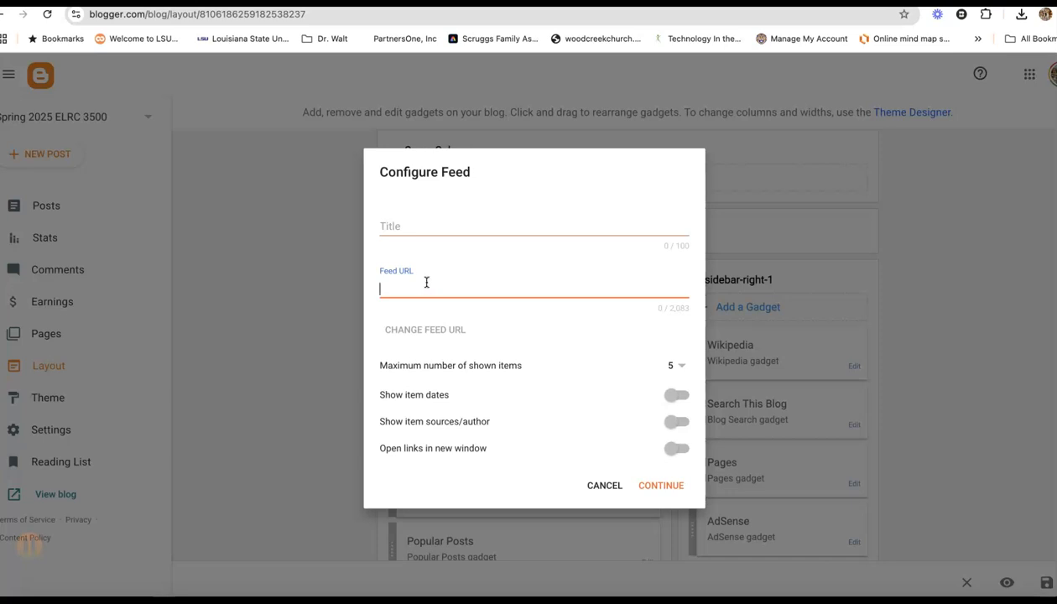
key("super+v")
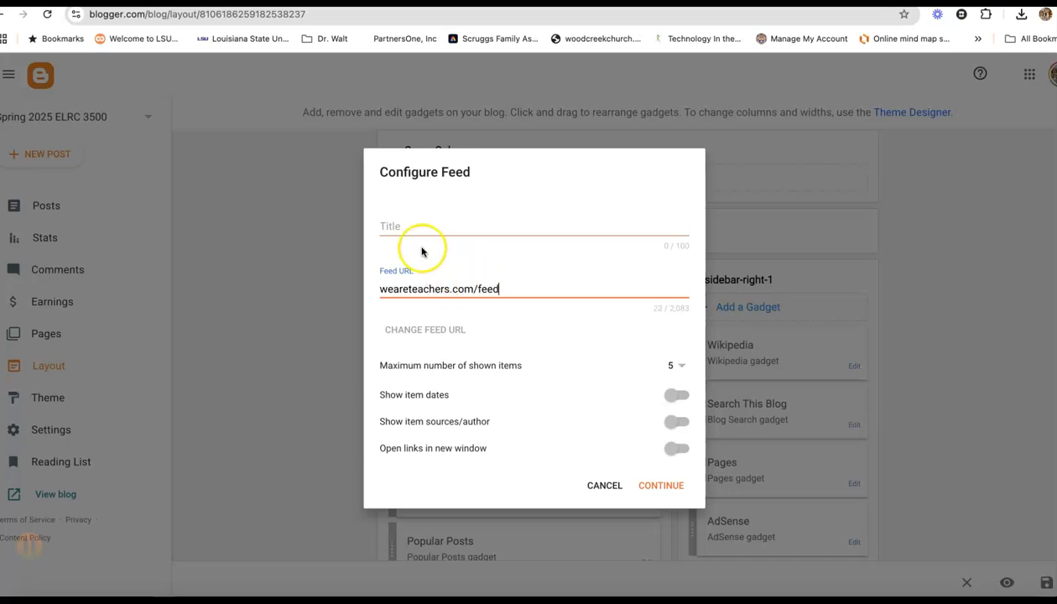
left_click(663, 486)
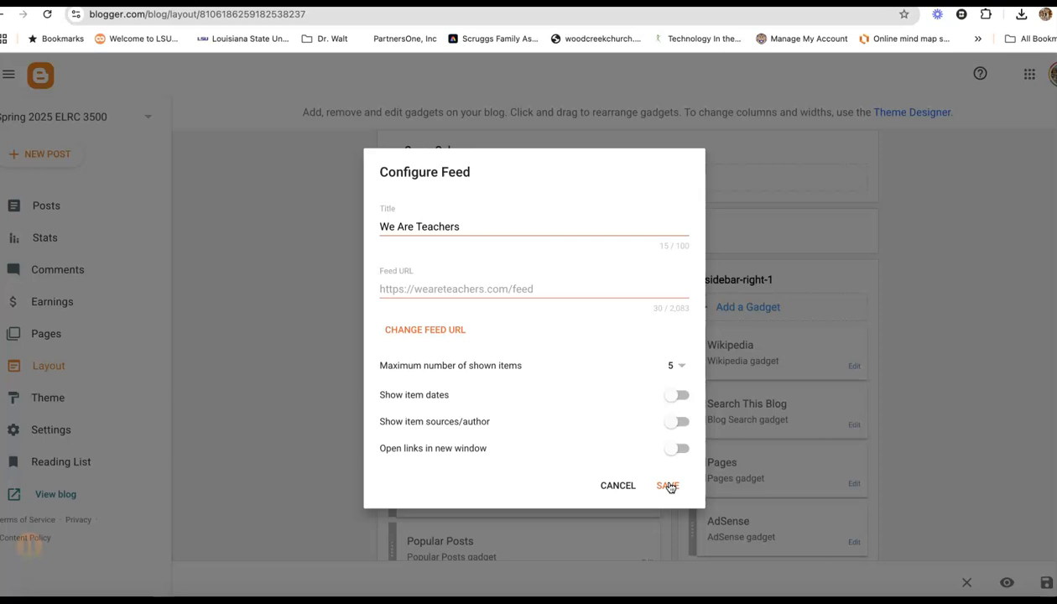
left_click(668, 486)
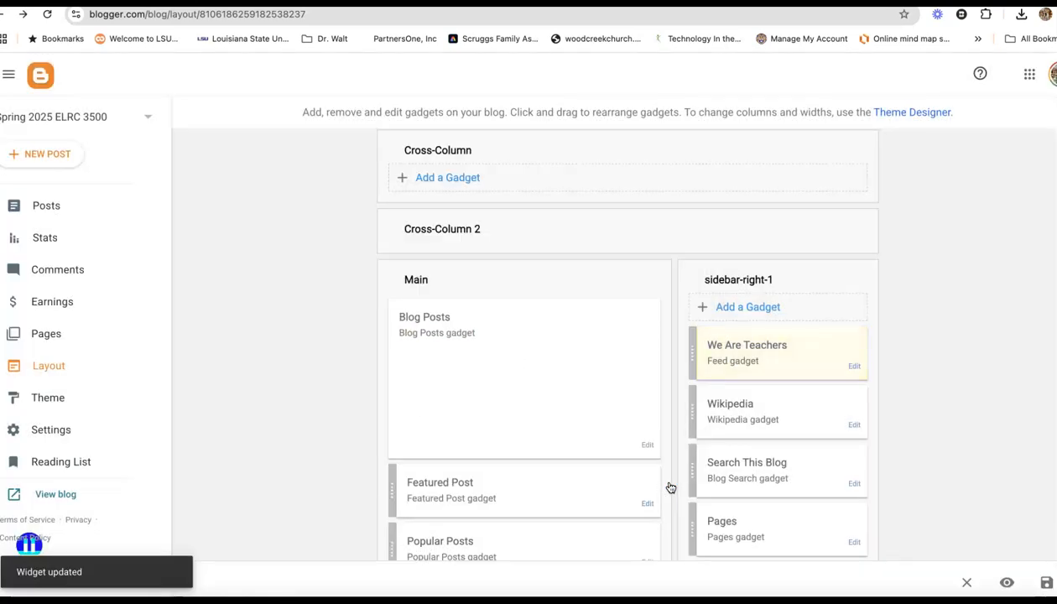
left_click(1045, 584)
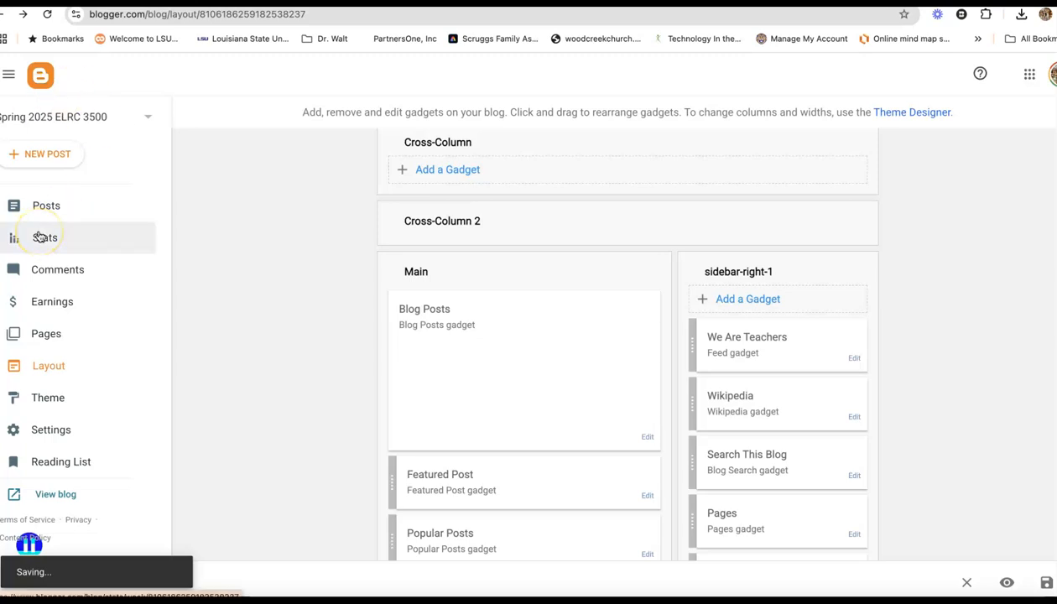
View the published blog and compare its sidebar gadgets with the layout page
left_click(39, 499)
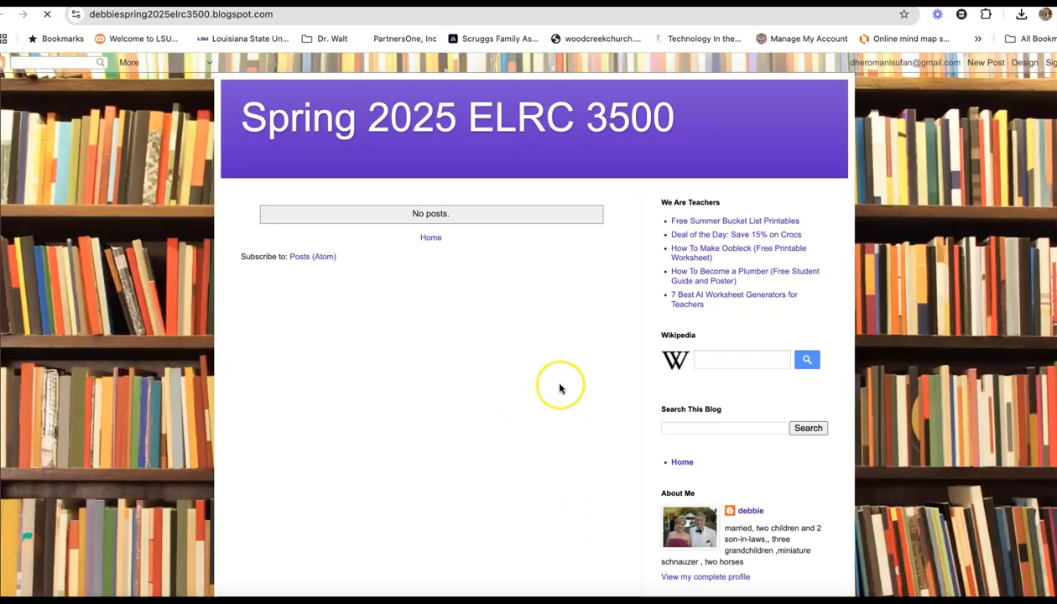
scroll(560, 388, "down", 3)
scroll(561, 389, "up", 3)
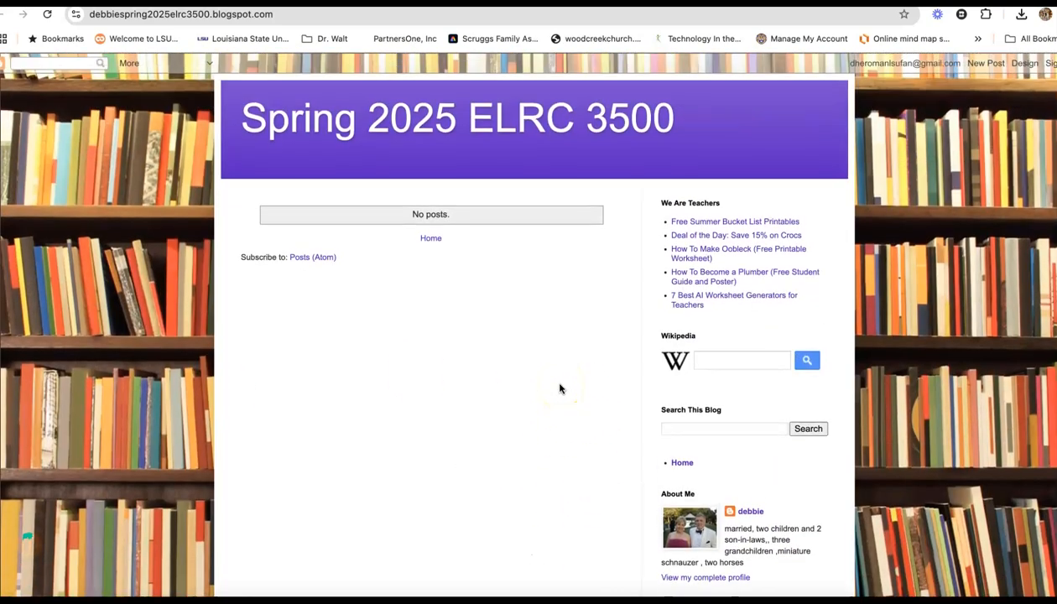
scroll(560, 384, "down", 1)
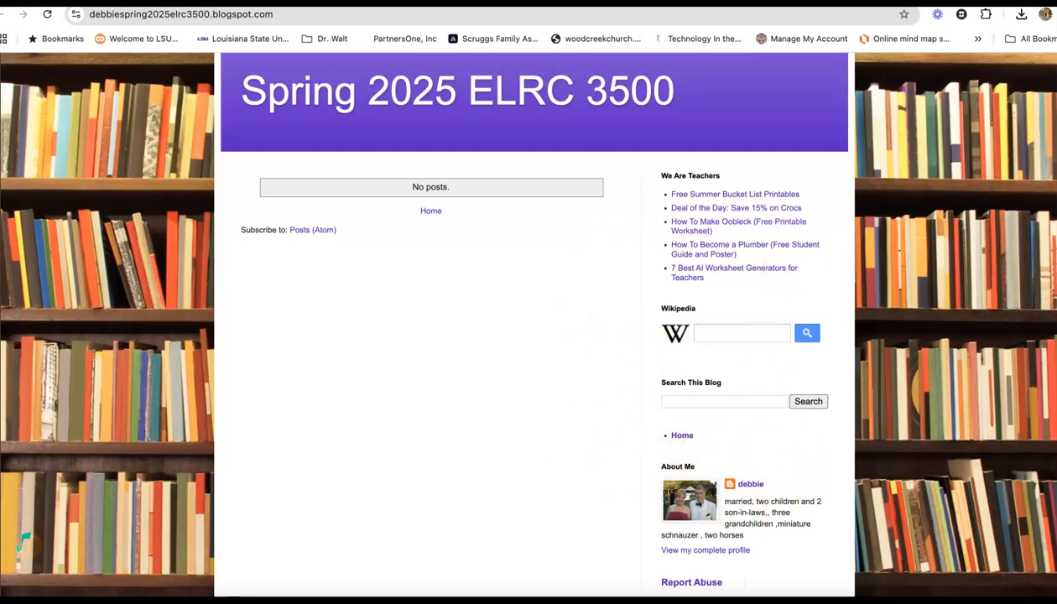
key("ctrl+w")
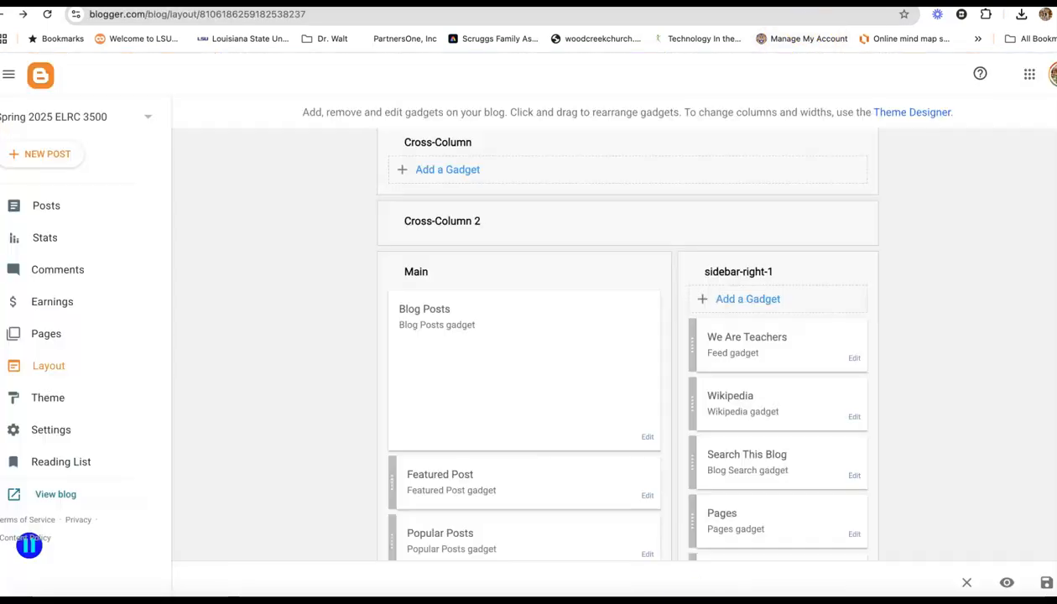
scroll(668, 377, "down", 1)
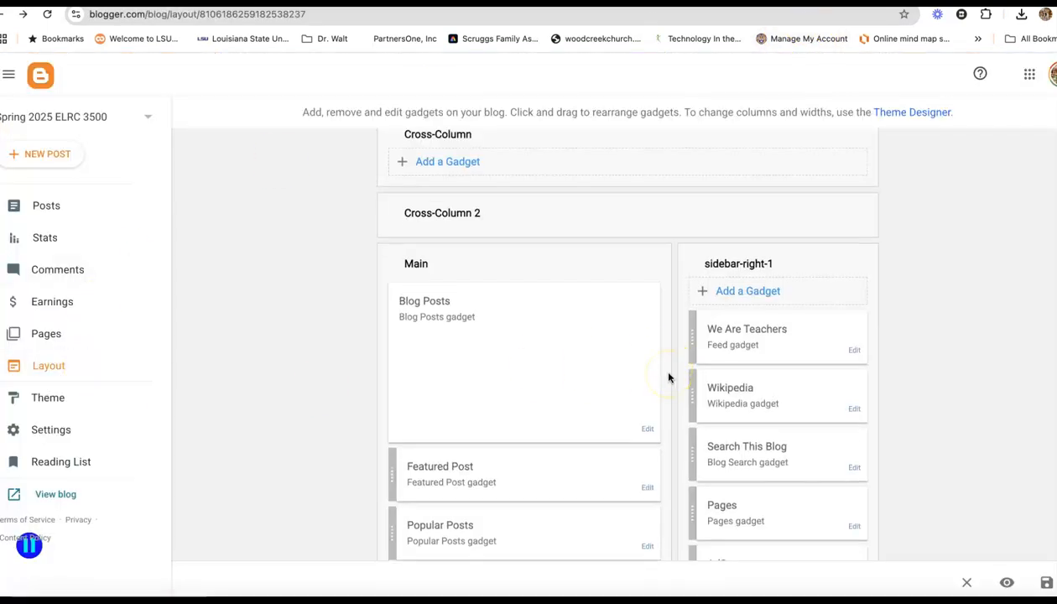
scroll(669, 377, "down", 3)
left_click_drag(672, 377, 731, 415)
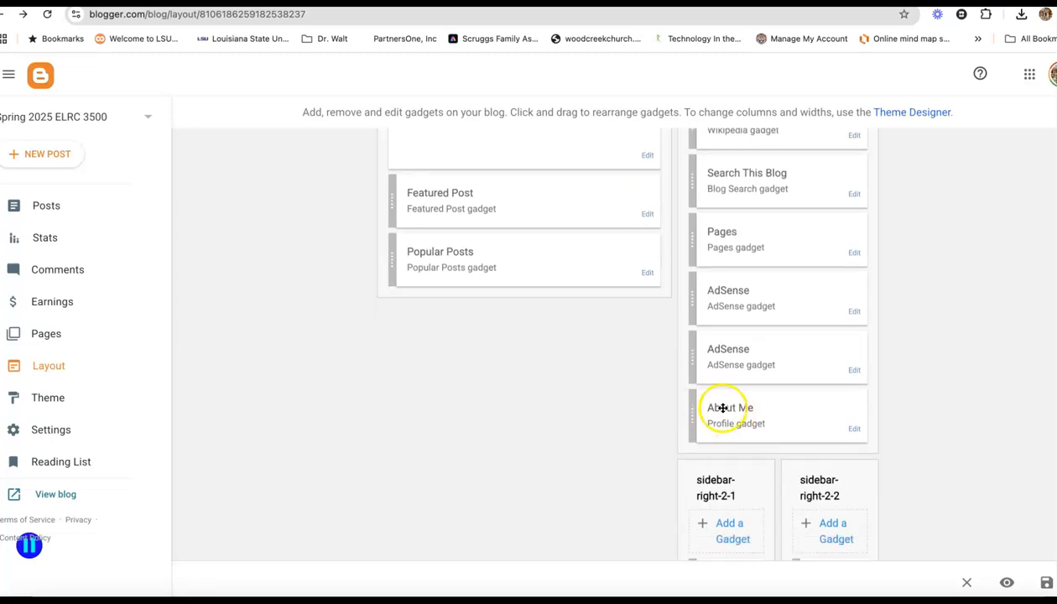
scroll(723, 406, "up", 1)
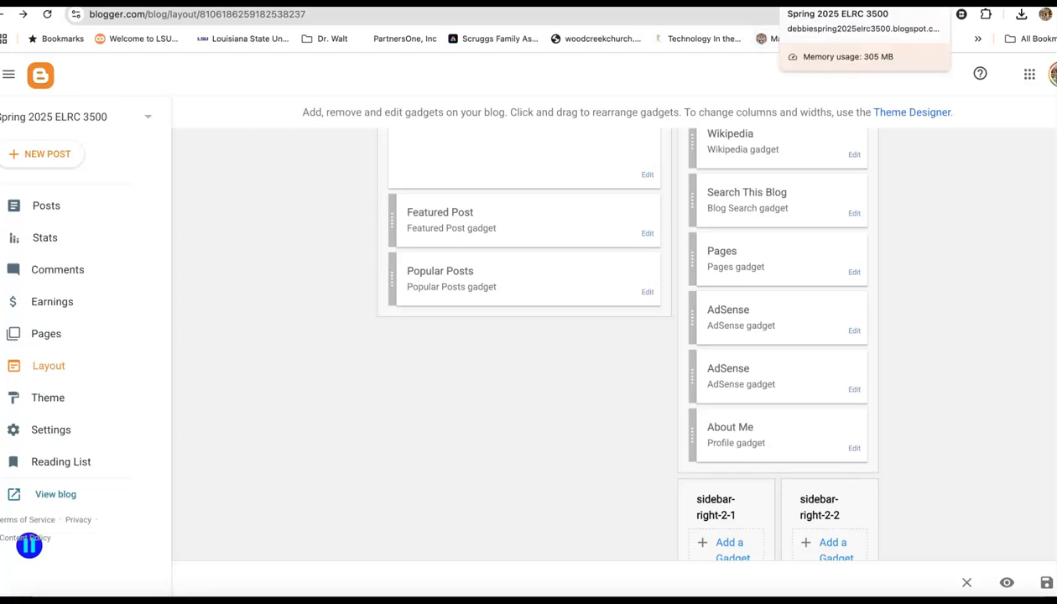
key("ctrl+Tab")
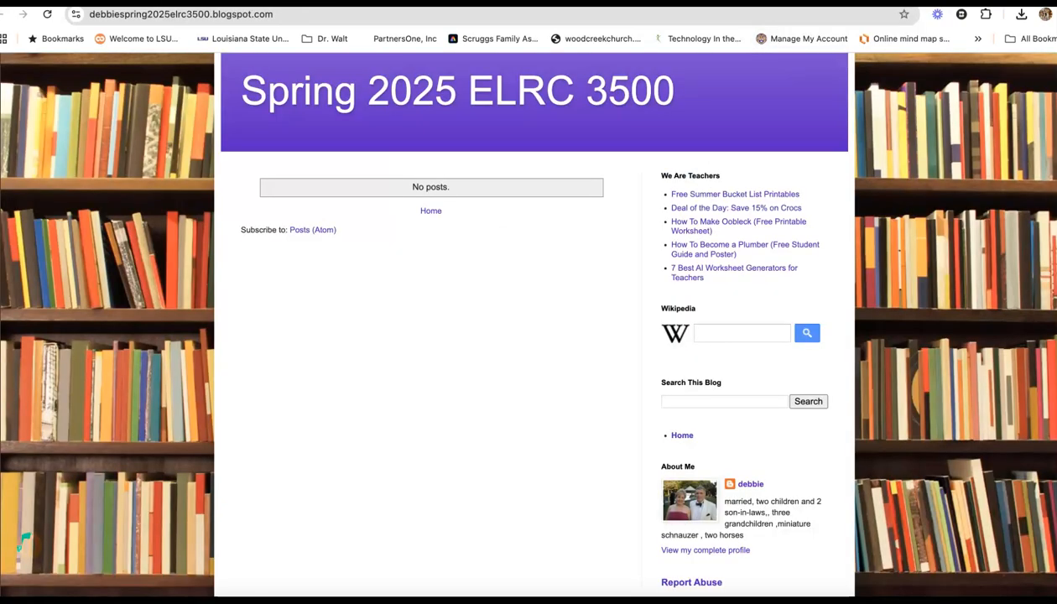
scroll(487, 301, "down", 1)
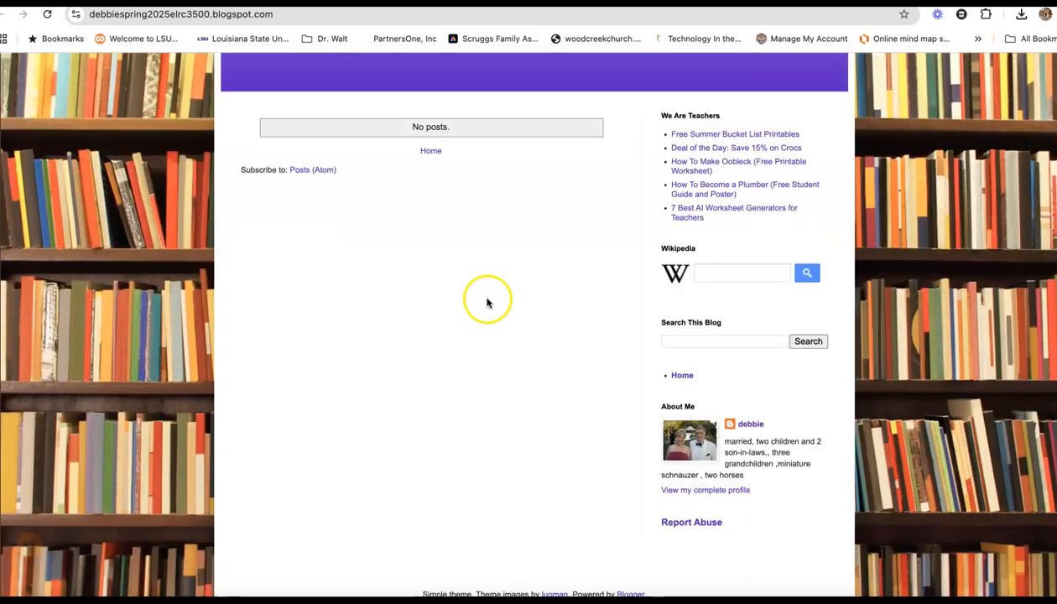
scroll(487, 301, "down", 1)
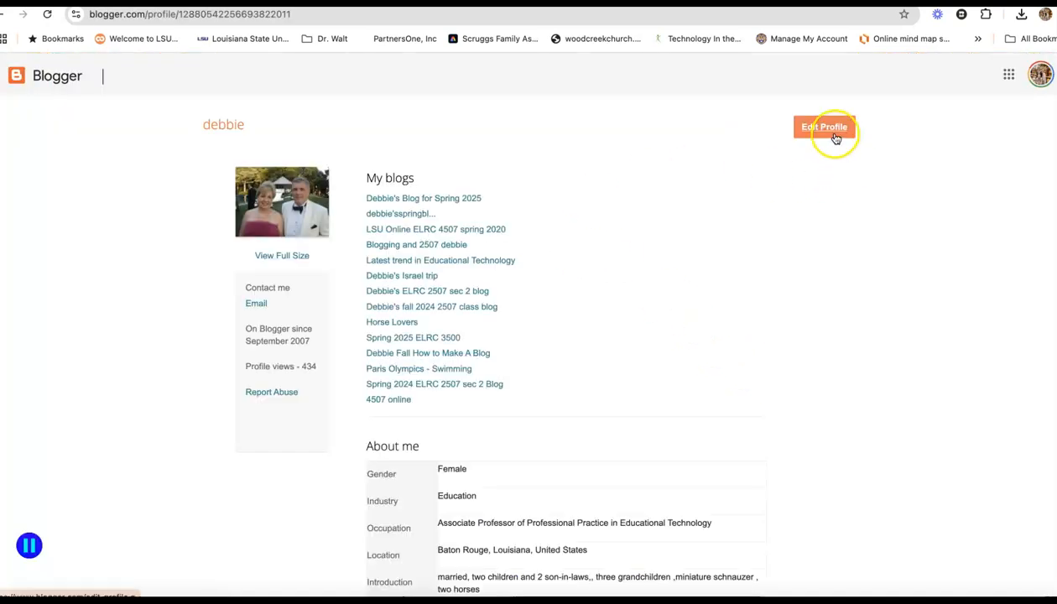
Examine the Blogger profile page with its My blogs list and About me details
scroll(448, 428, "down", 3)
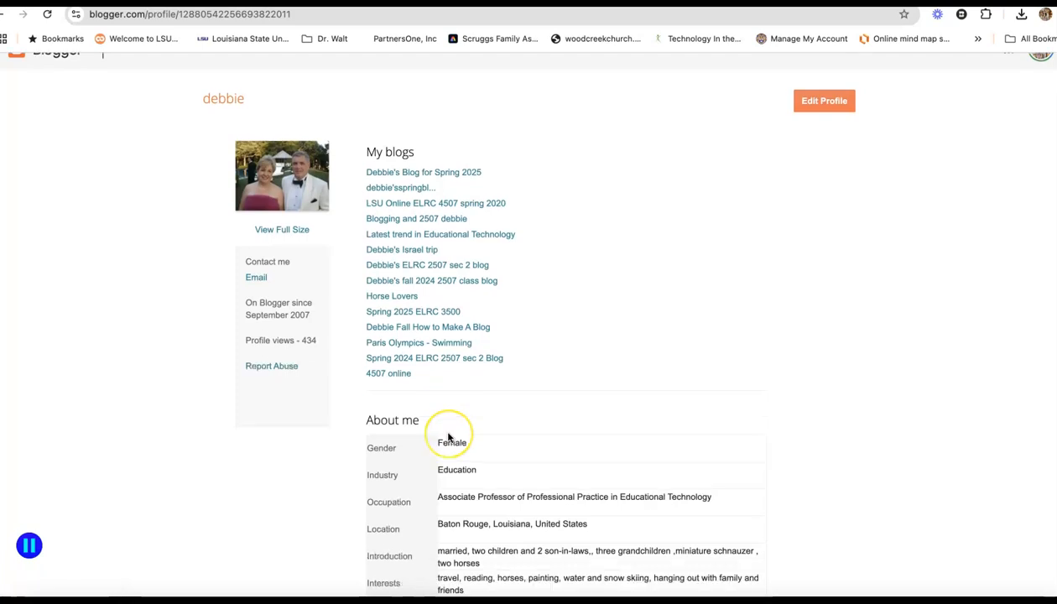
scroll(448, 434, "up", 2)
scroll(448, 438, "down", 1)
scroll(448, 436, "up", 3)
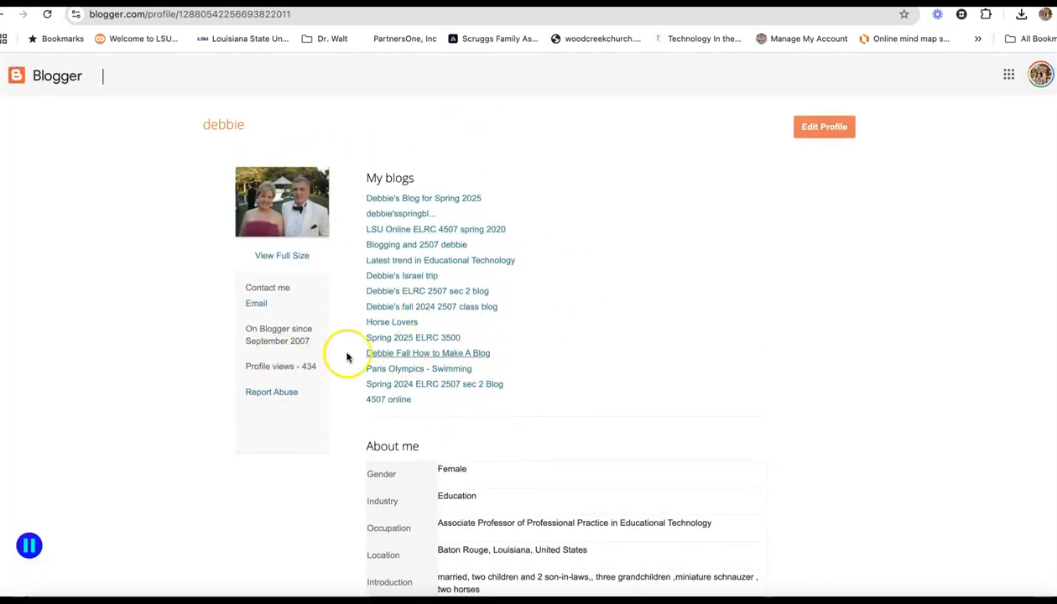
scroll(706, 308, "down", 3)
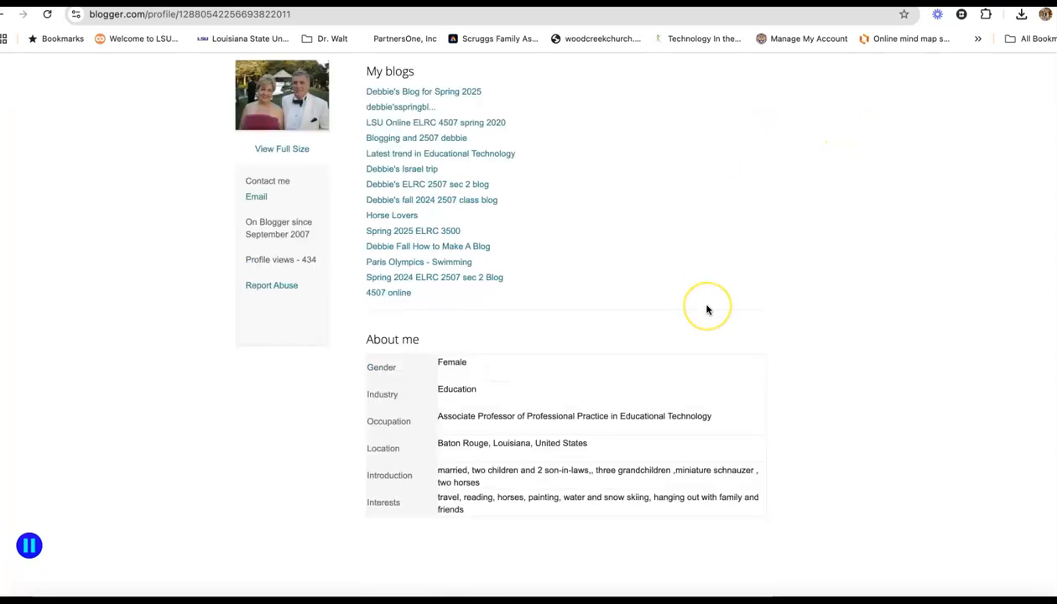
scroll(706, 308, "up", 3)
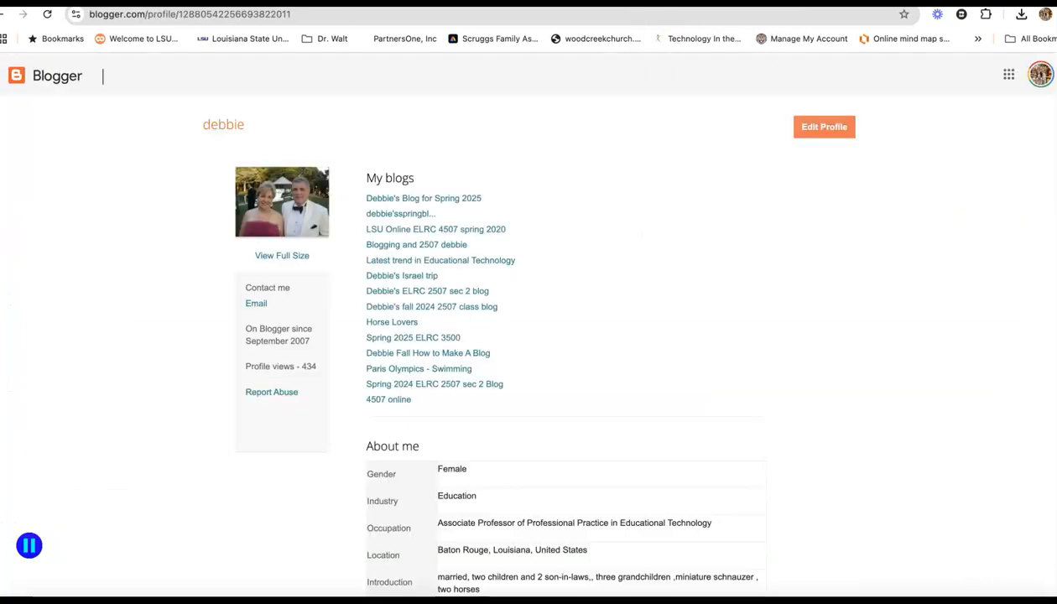
scroll(857, 172, "down", 1)
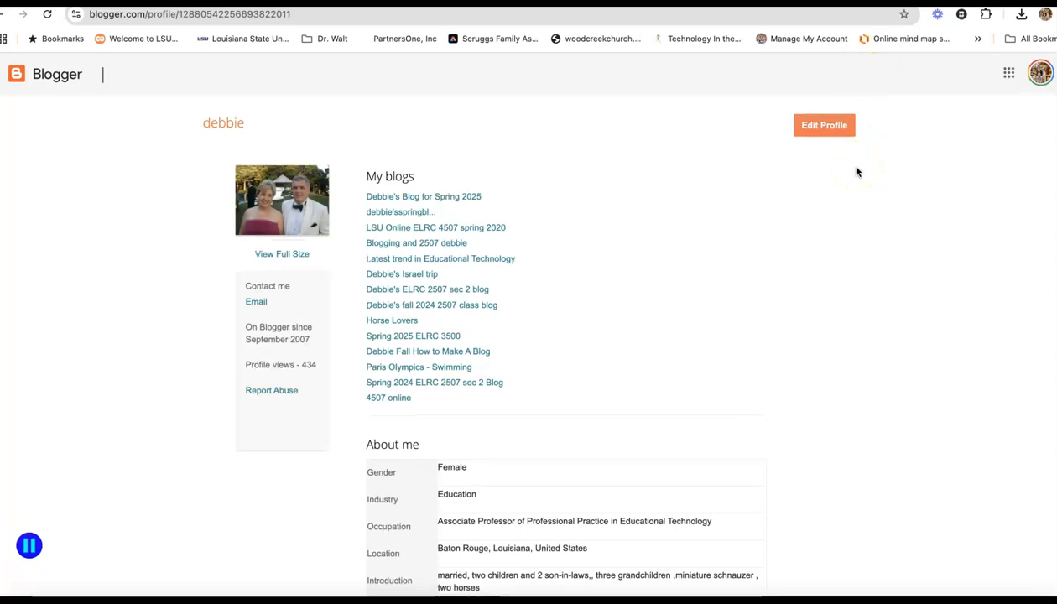
Open the published blog and scroll through its sidebar gadgets and feed links
left_click(4, 15)
left_click(244, 153)
scroll(245, 153, "up", 3)
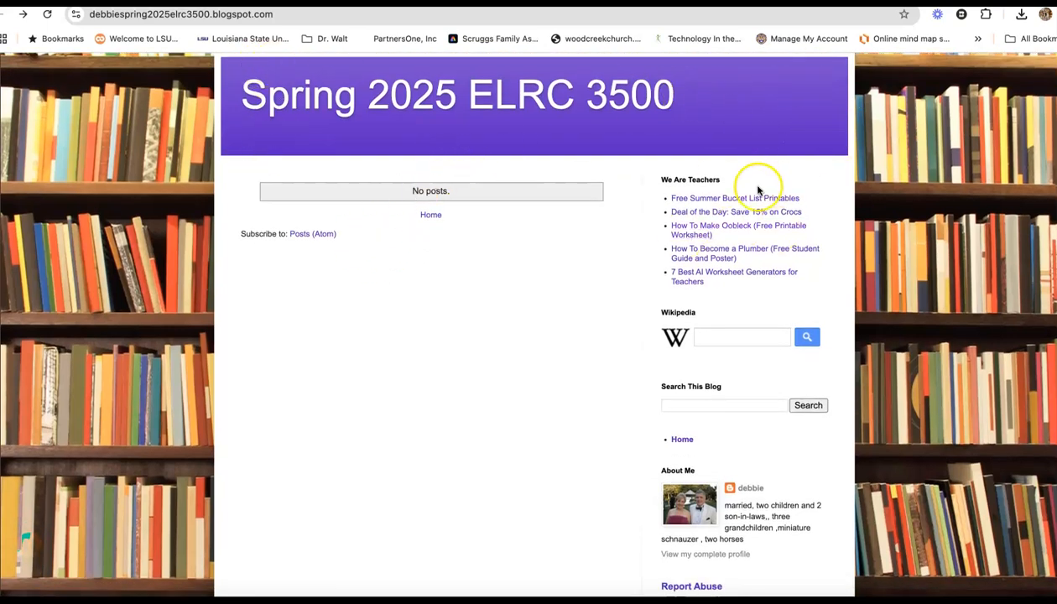
scroll(760, 193, "down", 2)
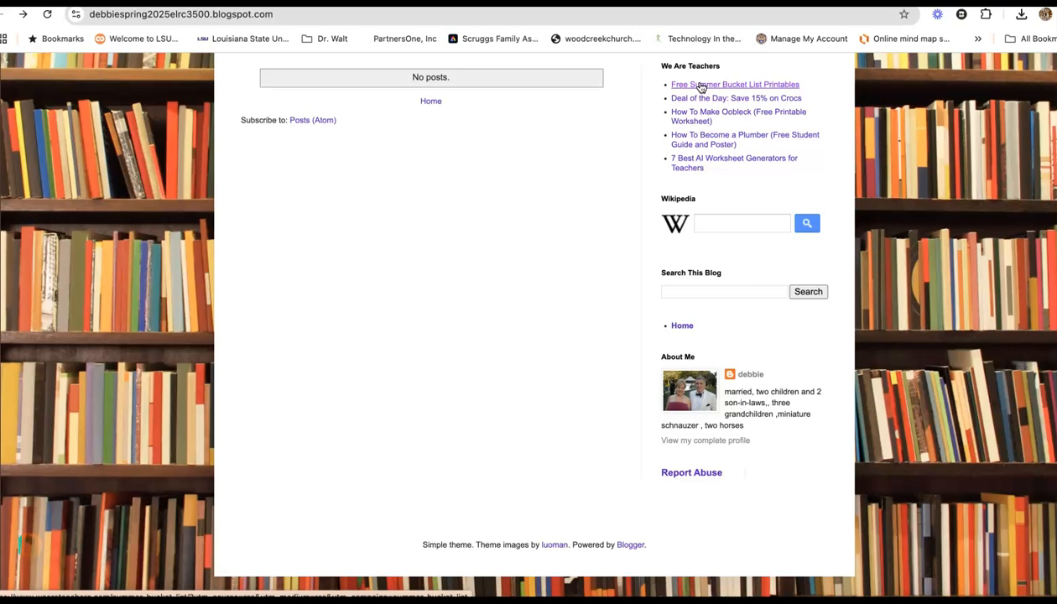
left_click(696, 162)
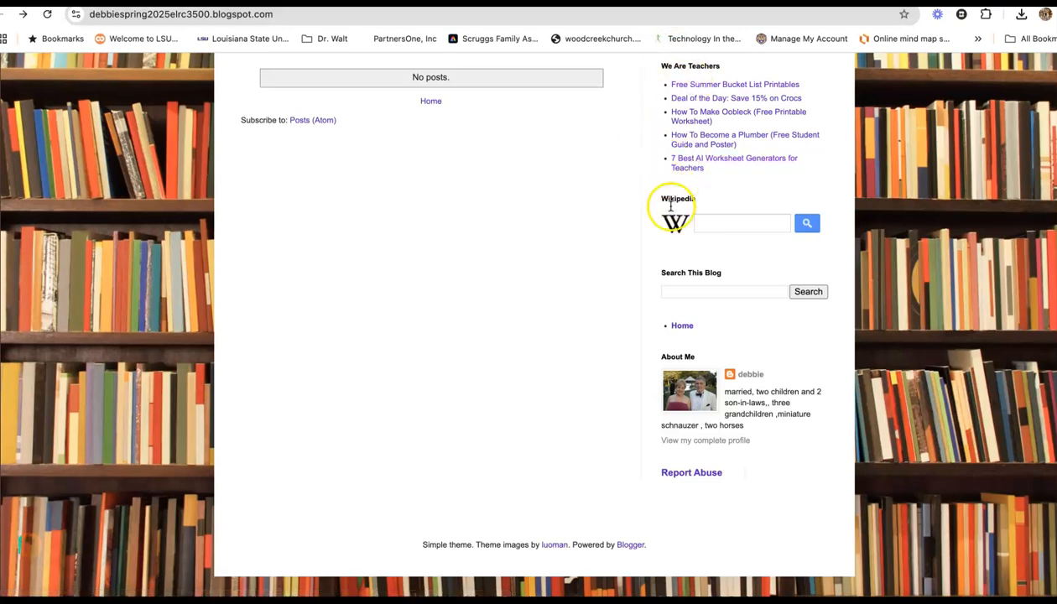
scroll(656, 238, "down", 1)
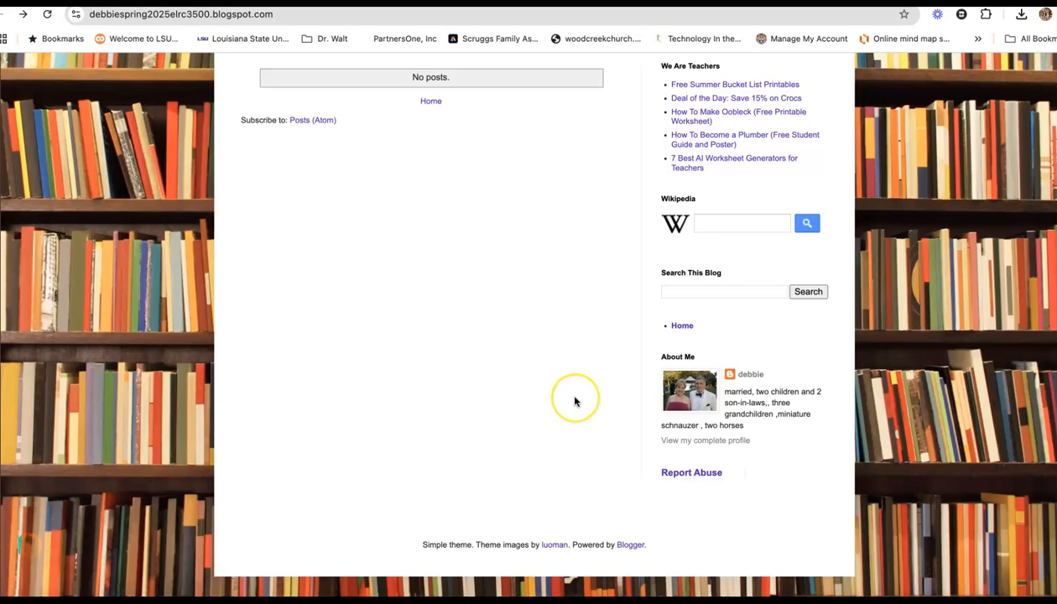
scroll(573, 401, "up", 3)
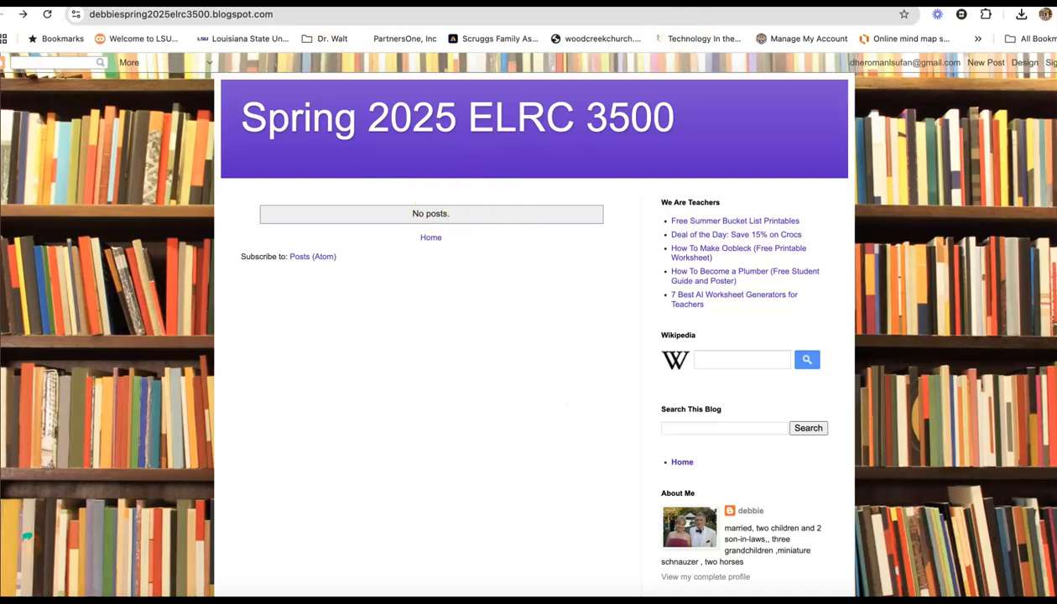
Start a new post and write a paragraph introducing yourself as a professor in the School of Education teaching 2 courses online in the first summer school session
key("ctrl+Tab")
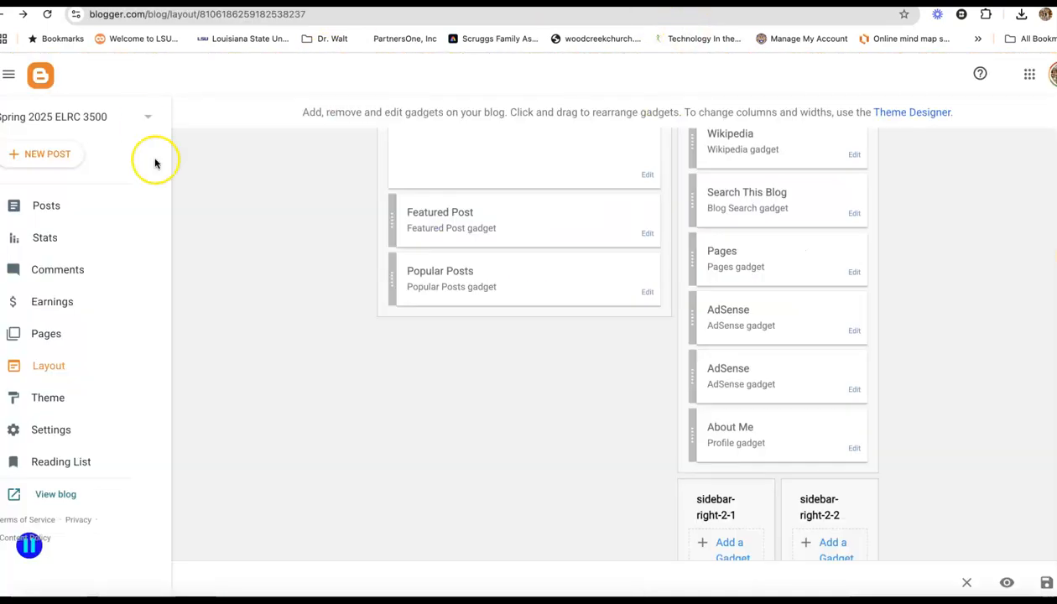
scroll(267, 238, "up", 1)
scroll(268, 238, "down", 1)
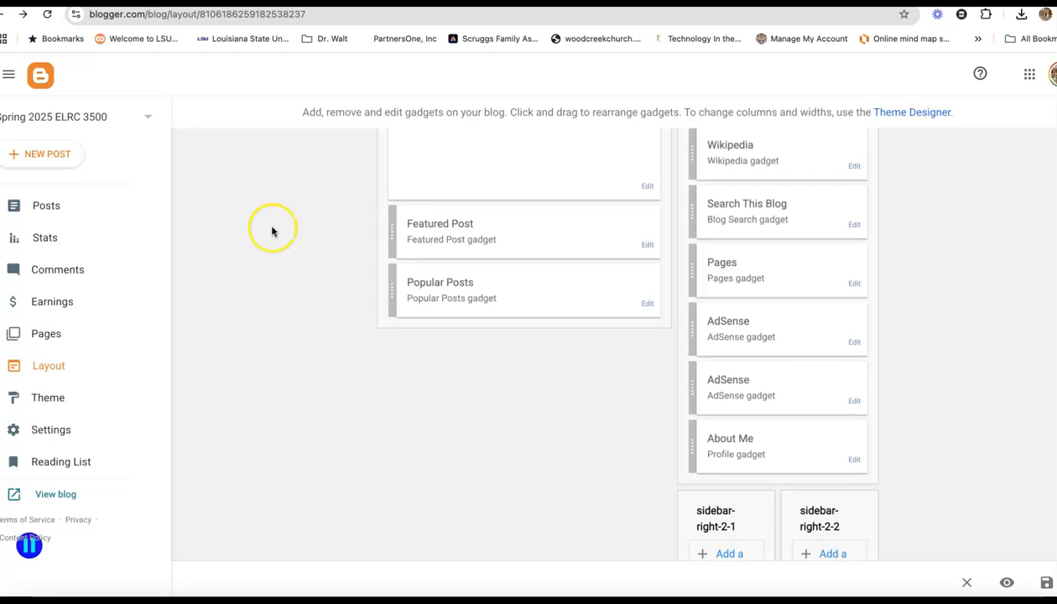
left_click(39, 161)
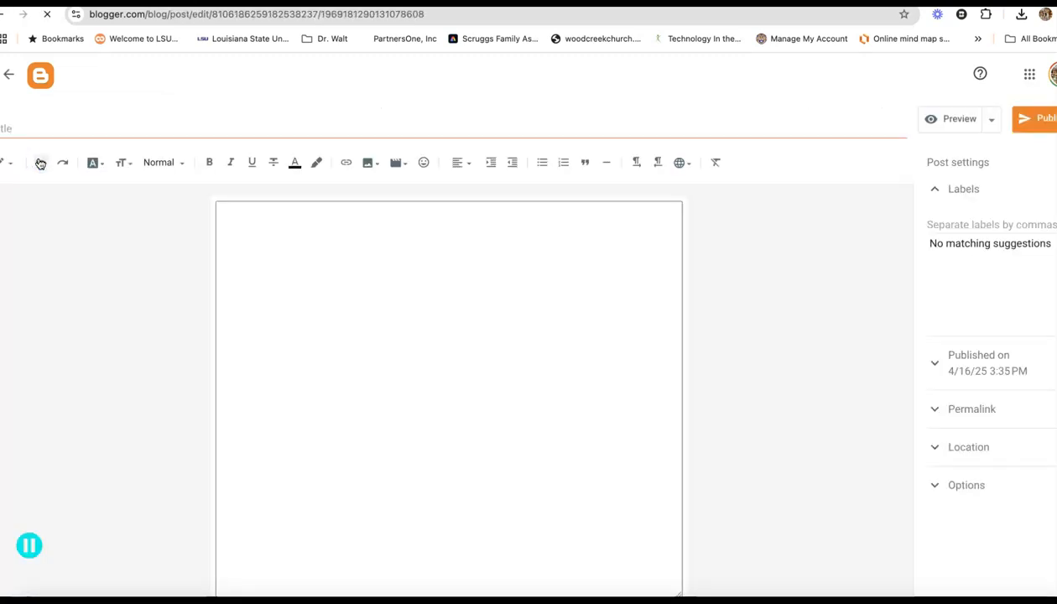
left_click(278, 236)
type("Hi ")
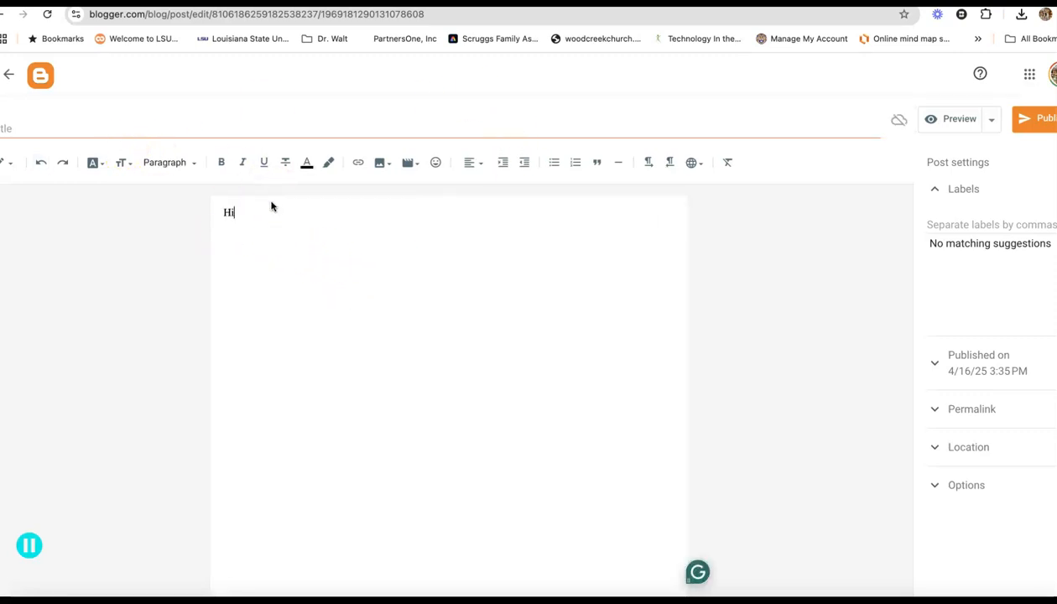
type("- I am D")
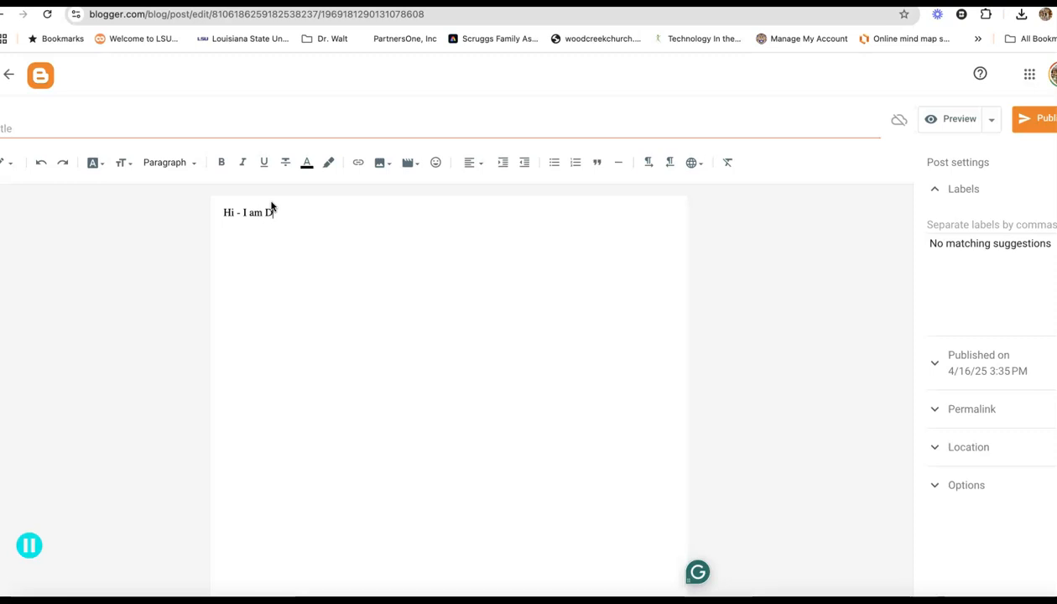
type("ebbie Heroman.  I am a pro")
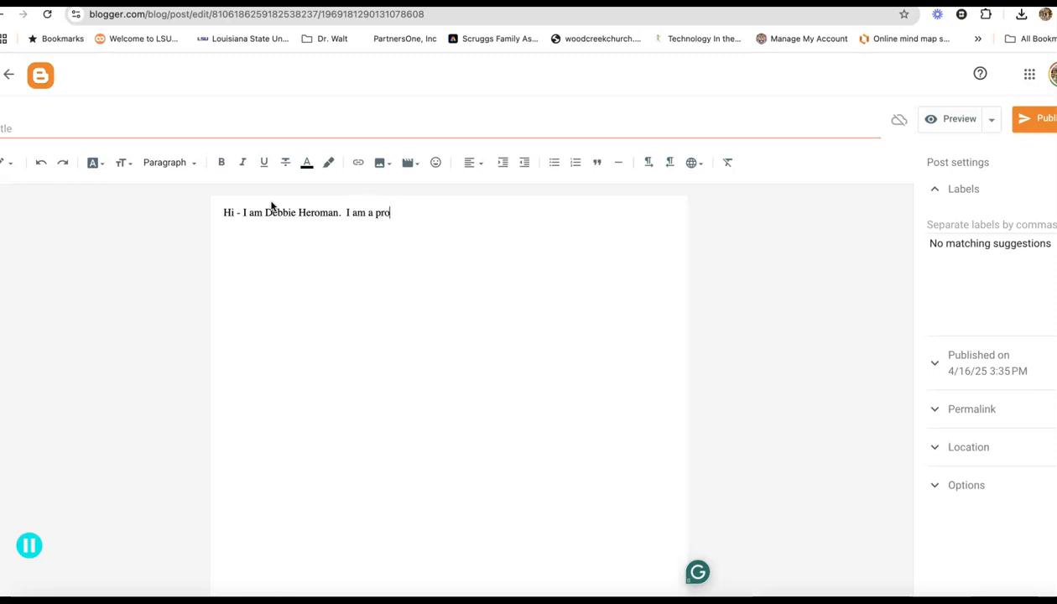
type("fessor in the Schoo")
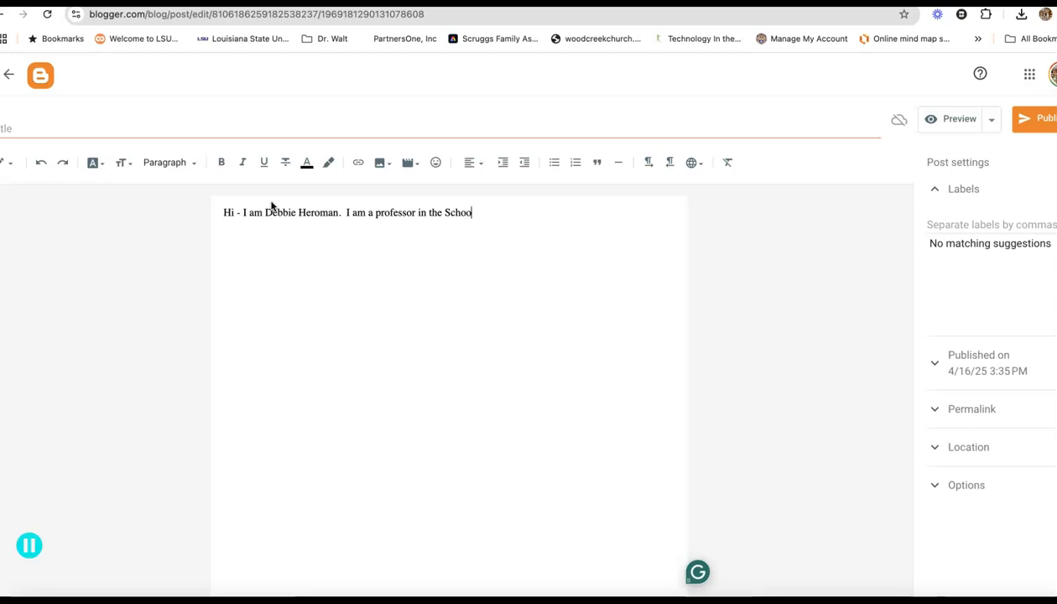
type("l of Educat")
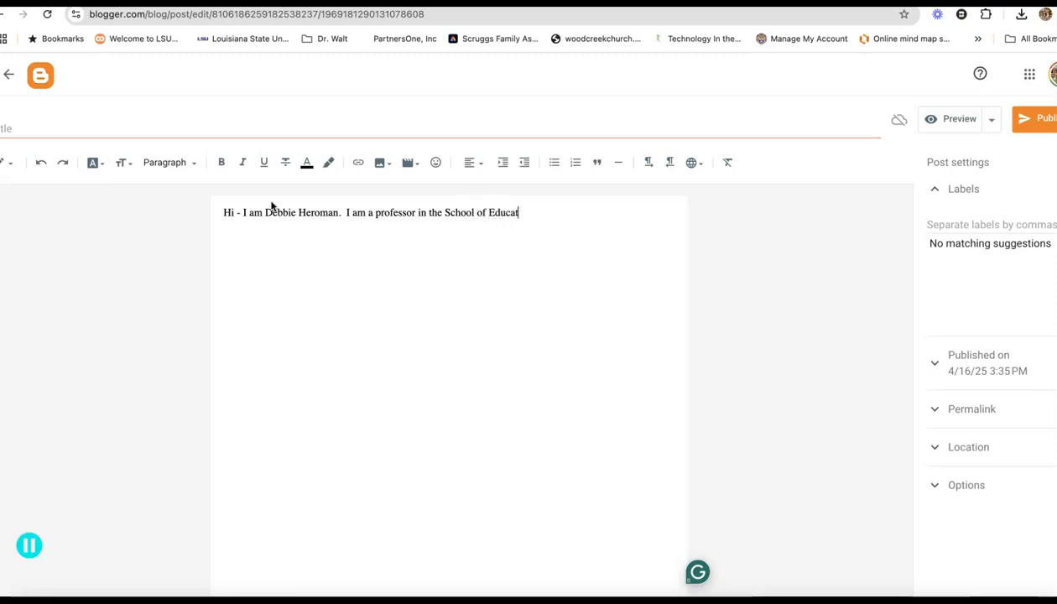
type("ion.  I will be teadchingching ")
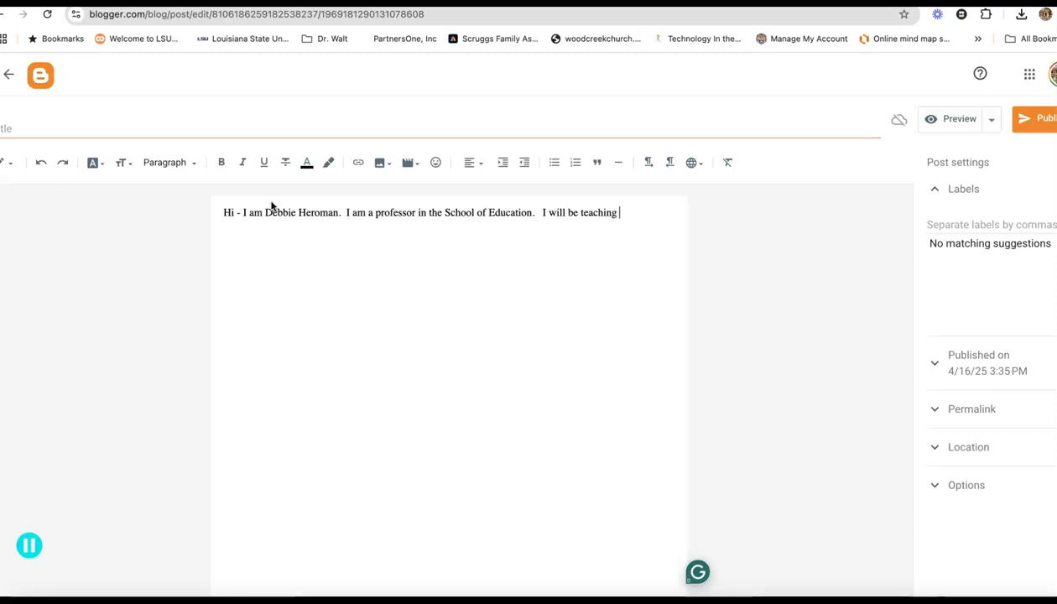
type("2 courses online int")
key("BackSpace")
key("BackSpace")
type("the")
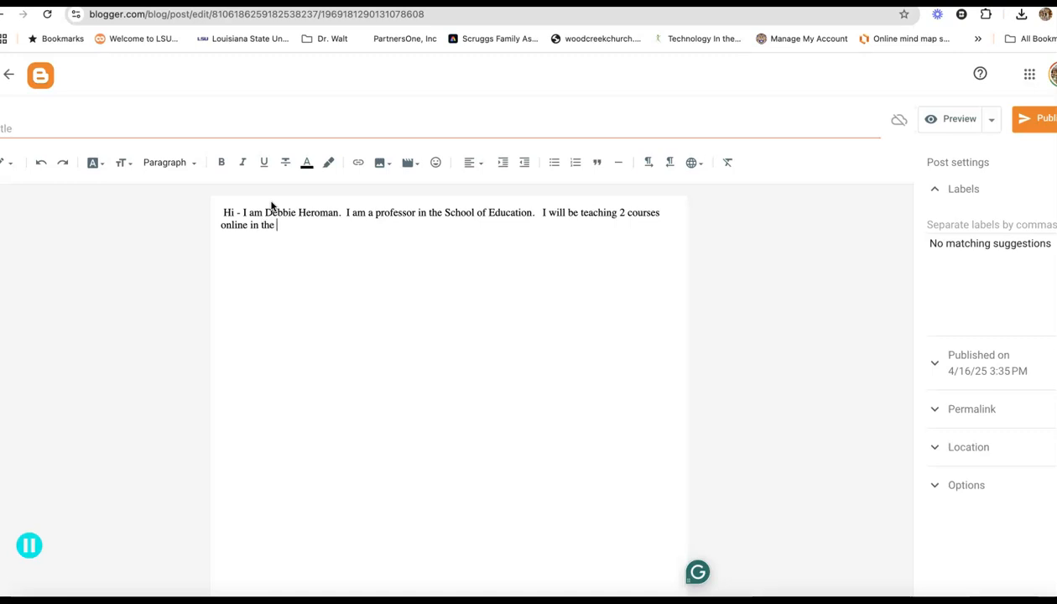
type(" first summ")
key("BackSpace")
key("BackSpace")
type("ol session.")
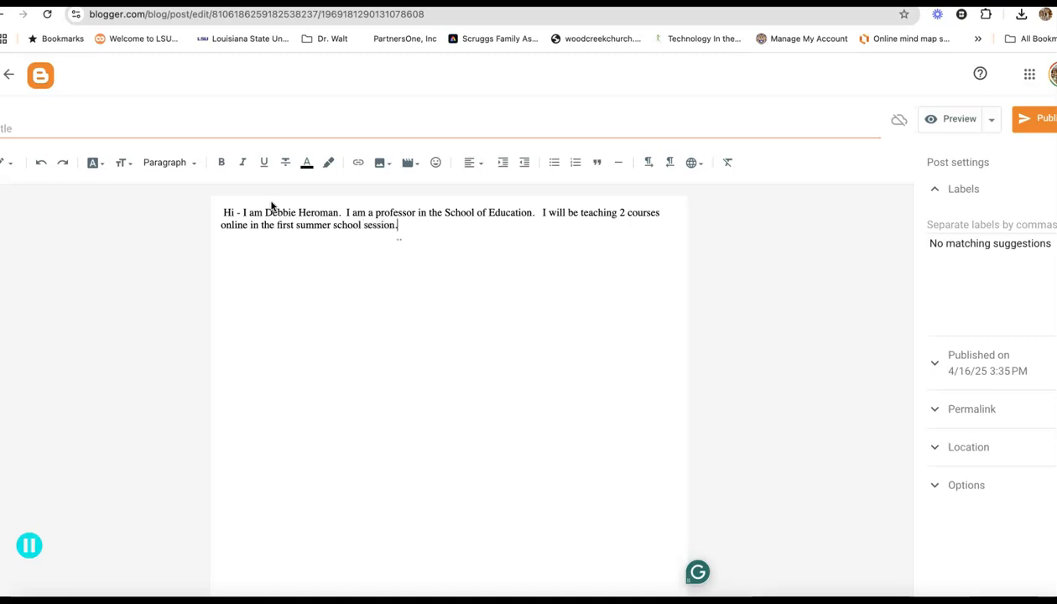
Add the paragraph "I hope to have a few weeks off and travel with my family." and publish the post
type("I hope to ")
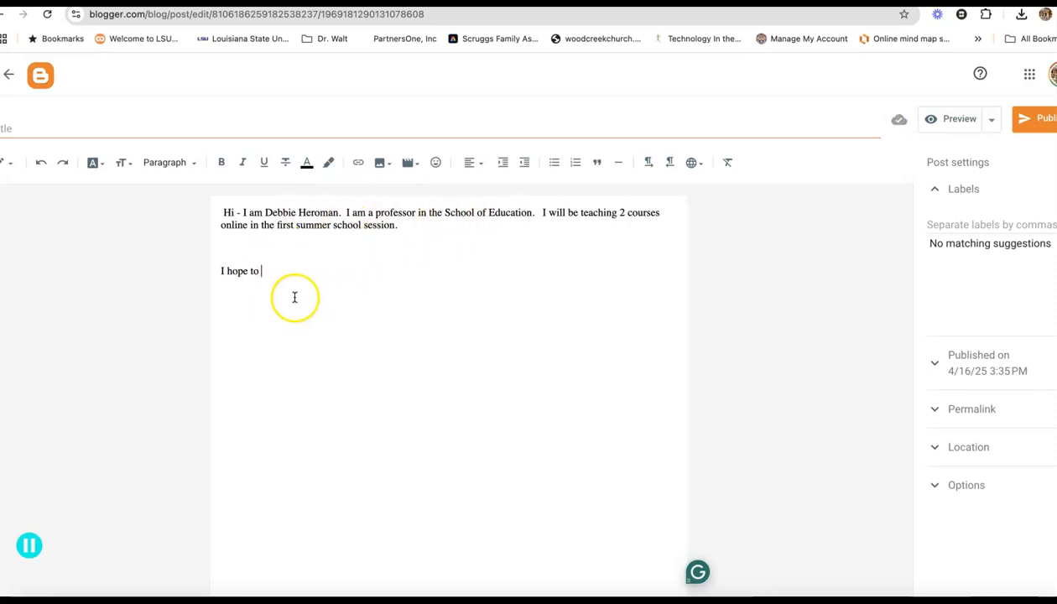
type("have a few weeks off")
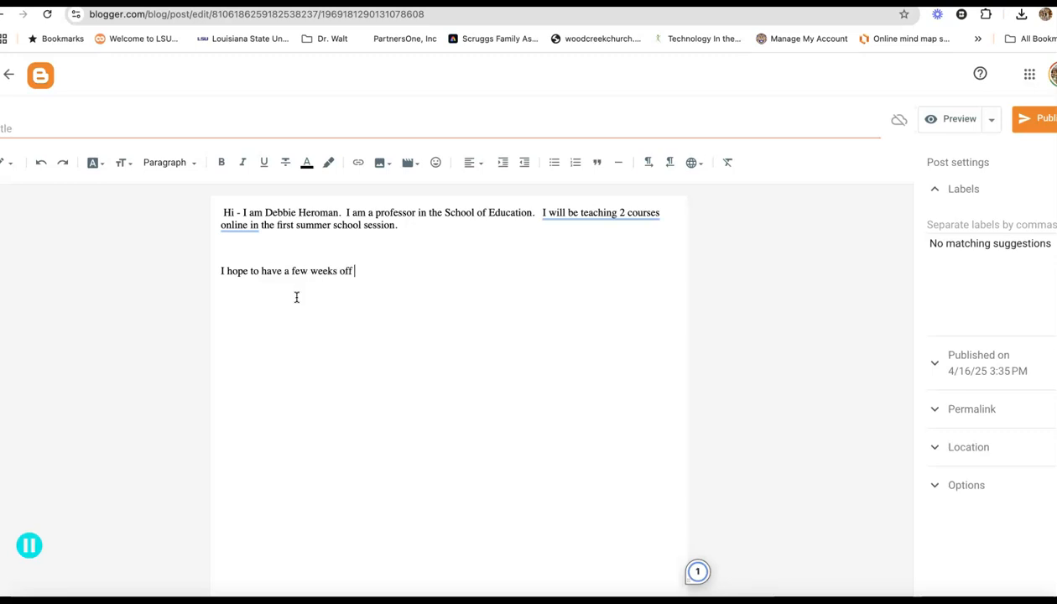
type(" and travel with my family.")
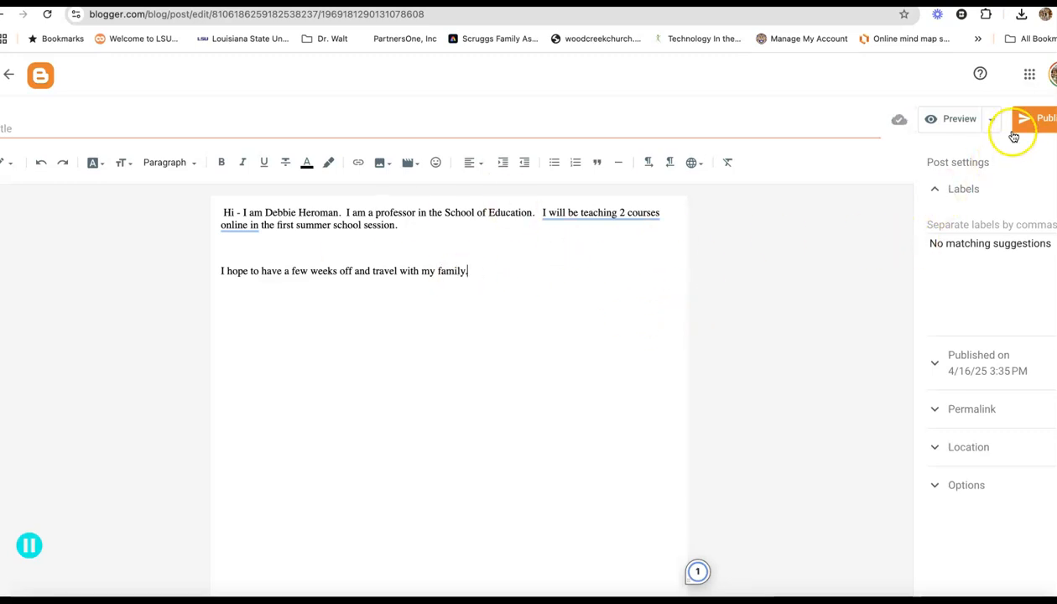
left_click(1039, 121)
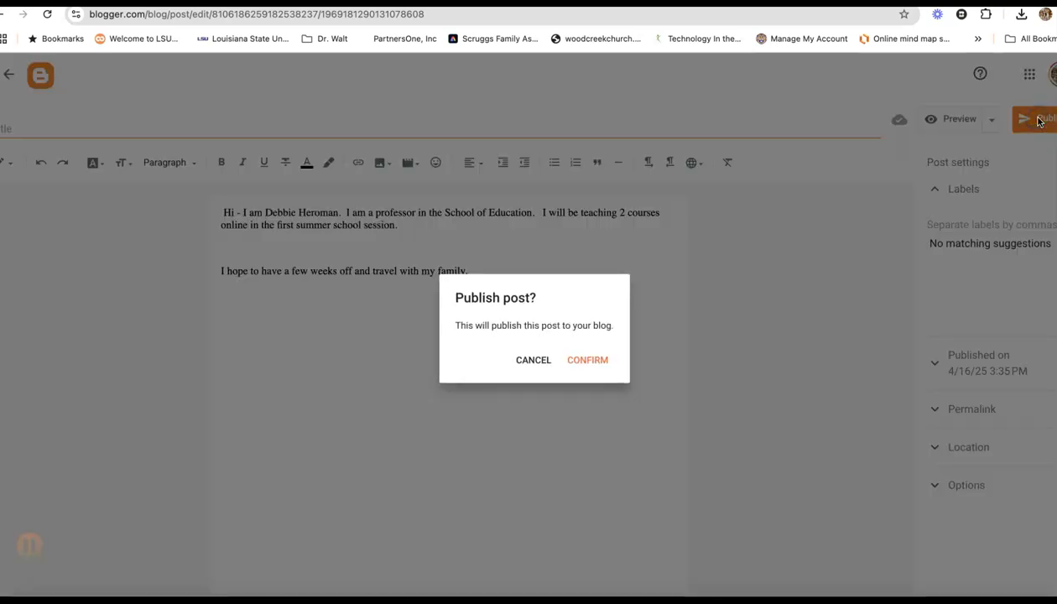
left_click(588, 360)
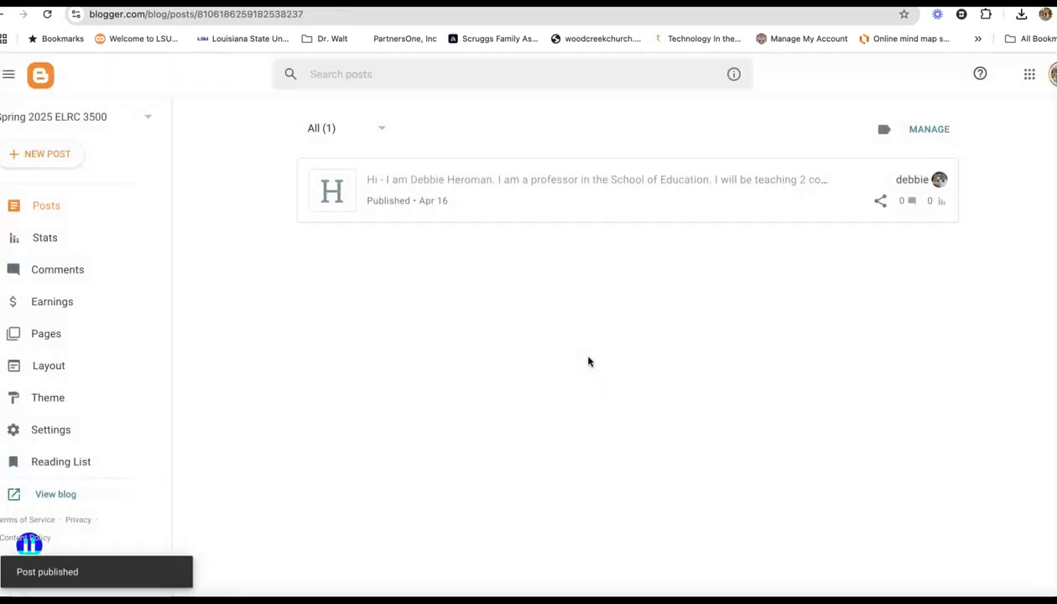
left_click(63, 497)
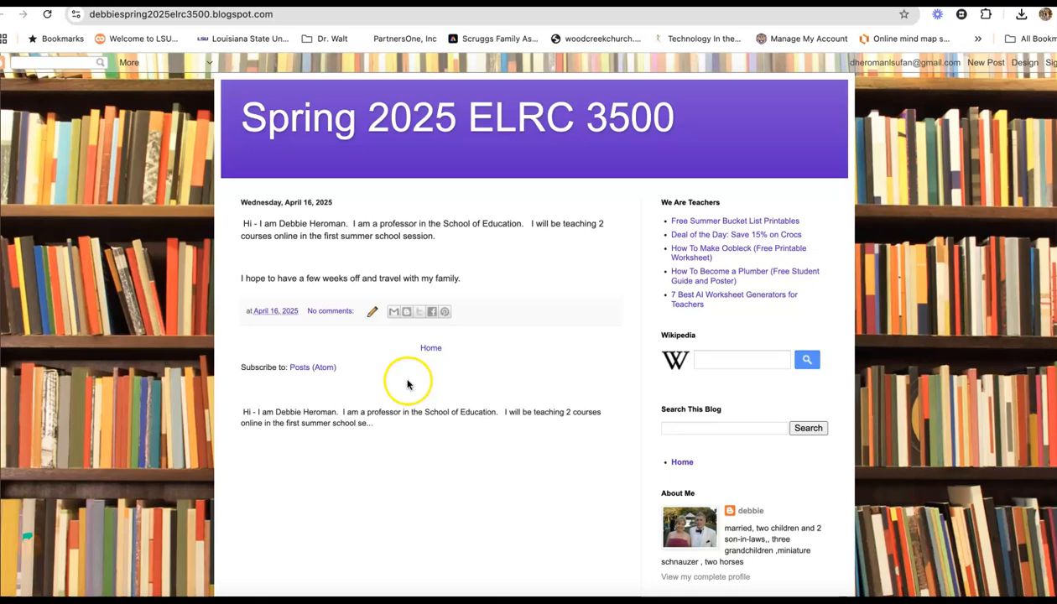
left_click(273, 15)
left_click_drag(181, 19, 94, 21)
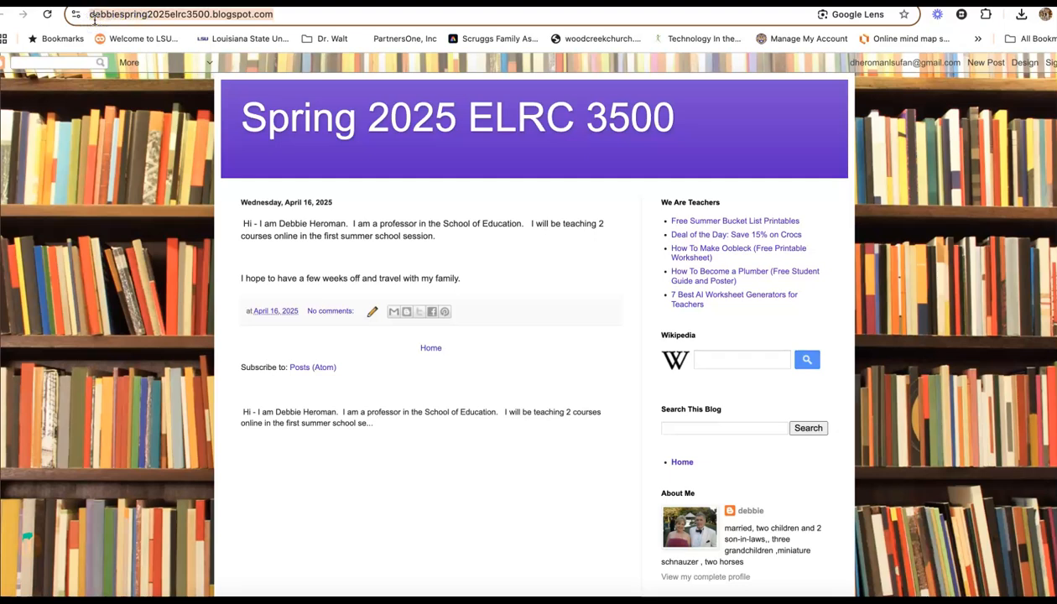
left_click(272, 16)
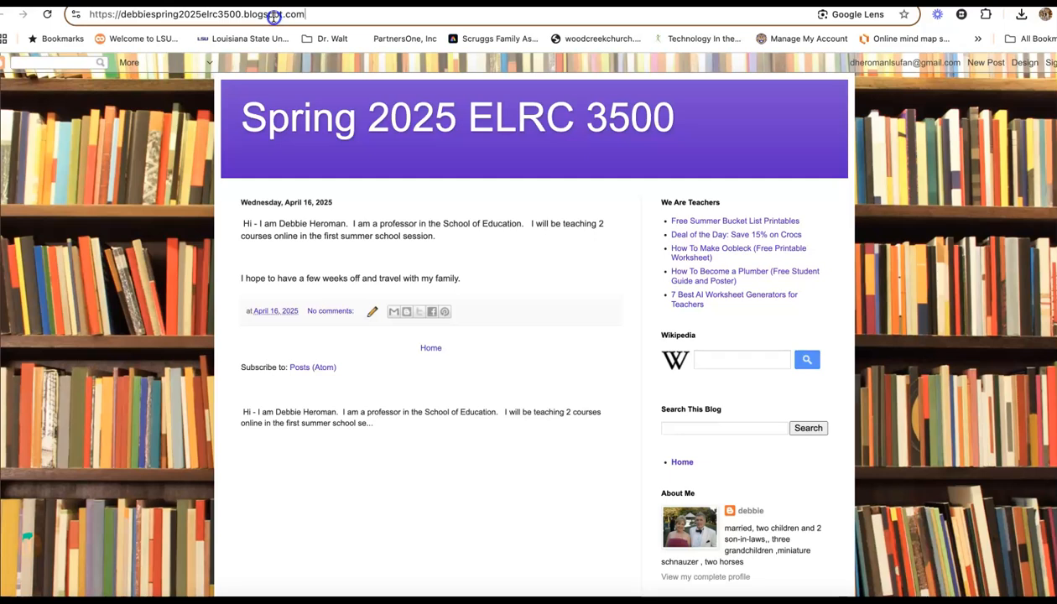
left_click_drag(307, 15, 116, 28)
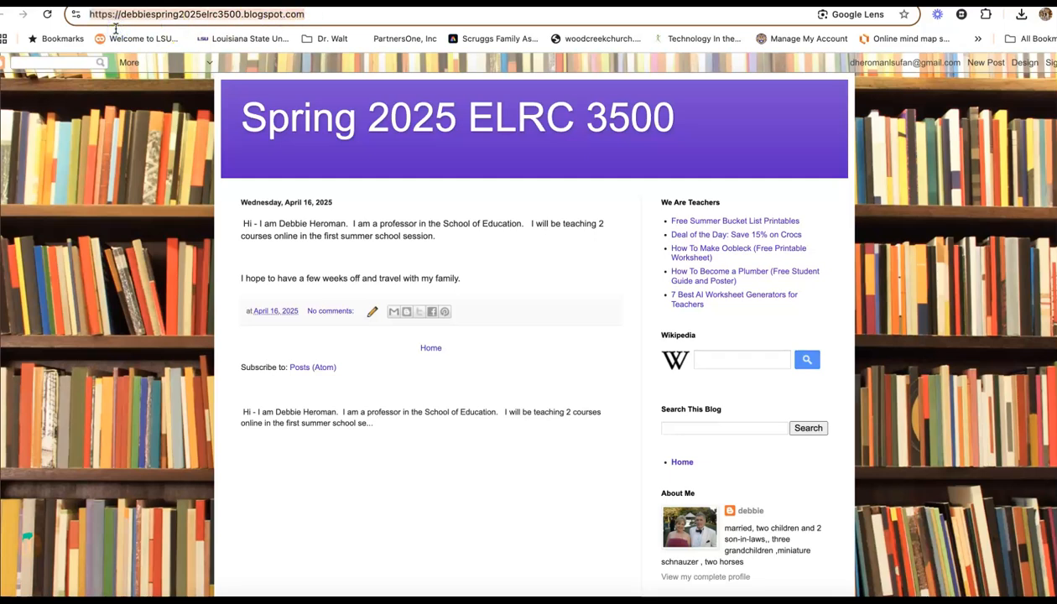